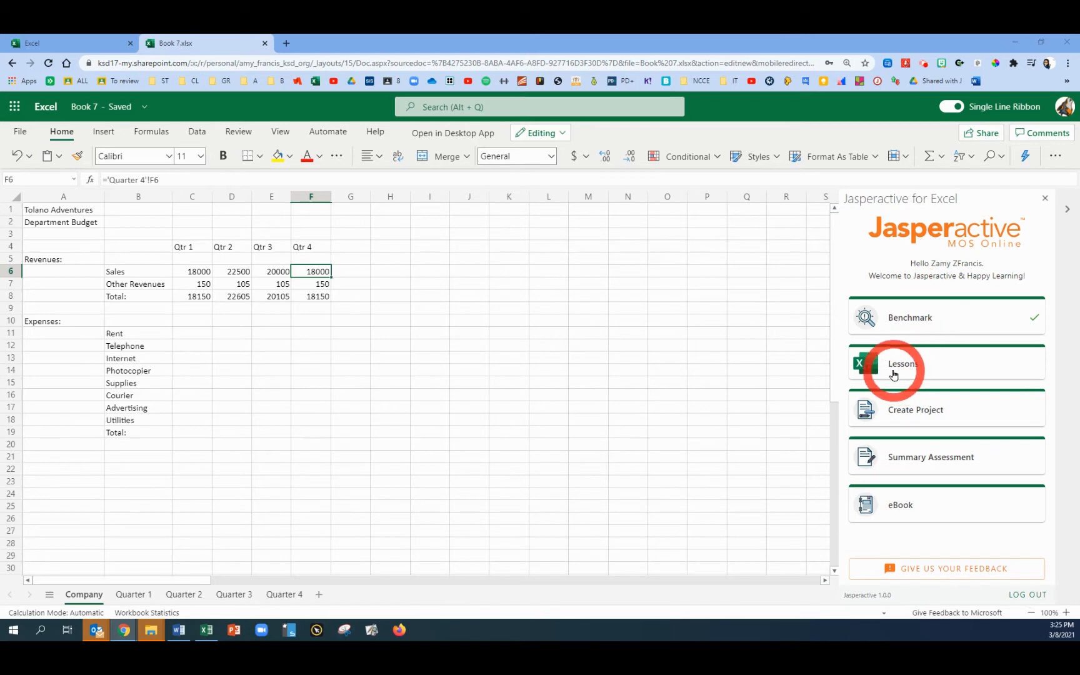
Start the Jasperactive lesson exercise on adding and deleting rows, columns and cells under Manage Data Cells and Ranges
{"action": "left_click", "coordinate": [892, 365]}
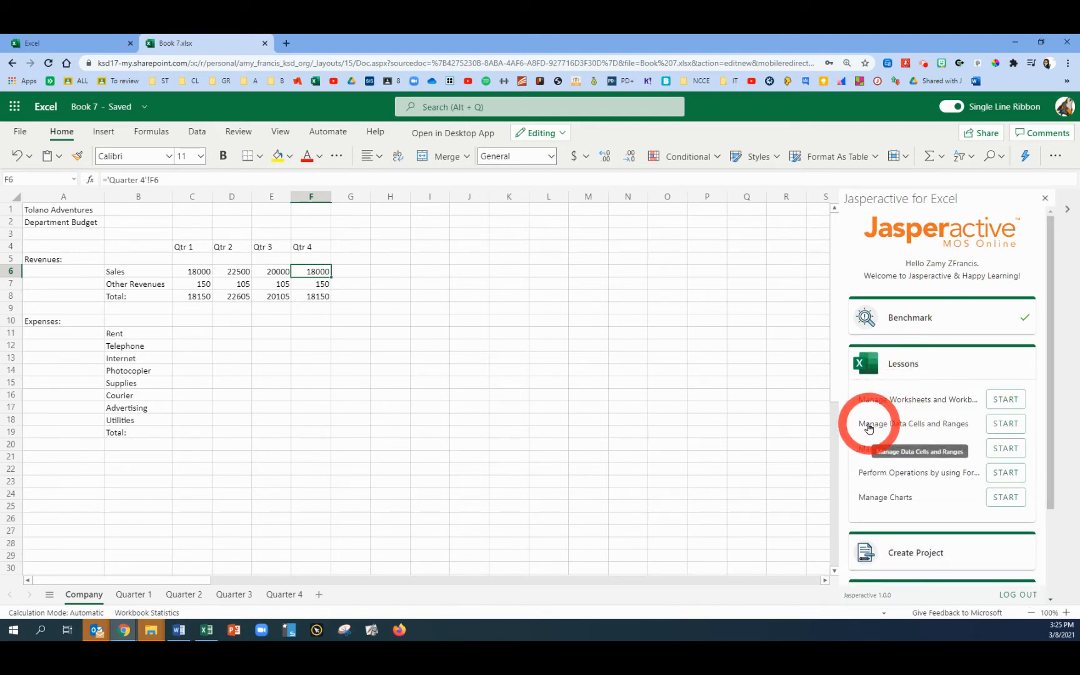
{"action": "left_click", "coordinate": [1006, 425]}
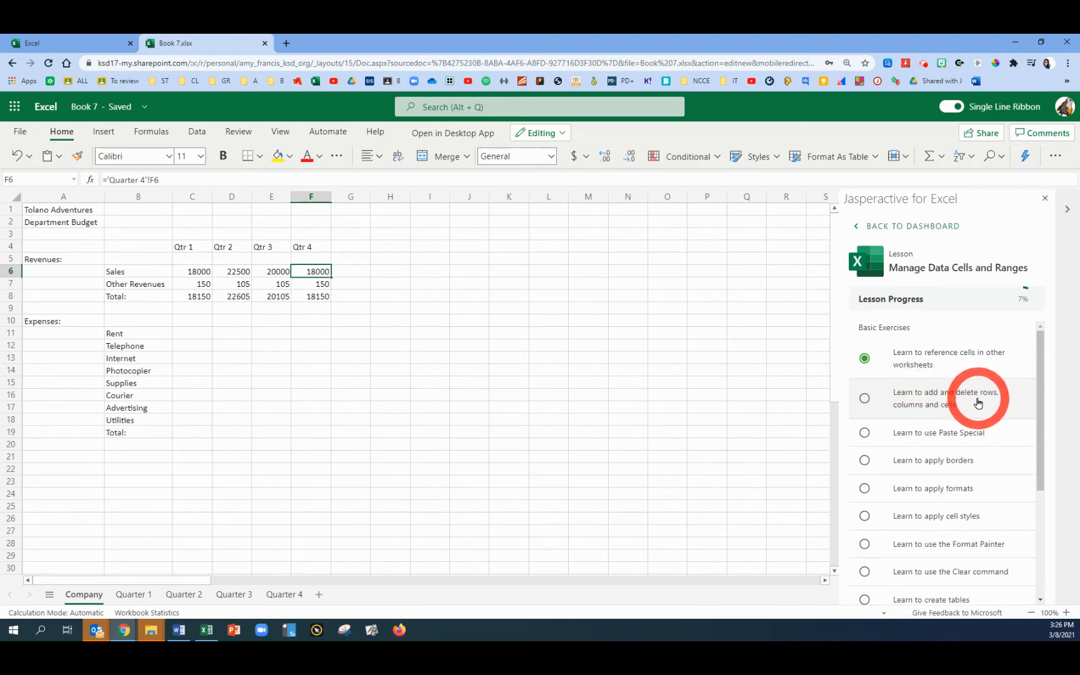
{"action": "left_click", "coordinate": [932, 405]}
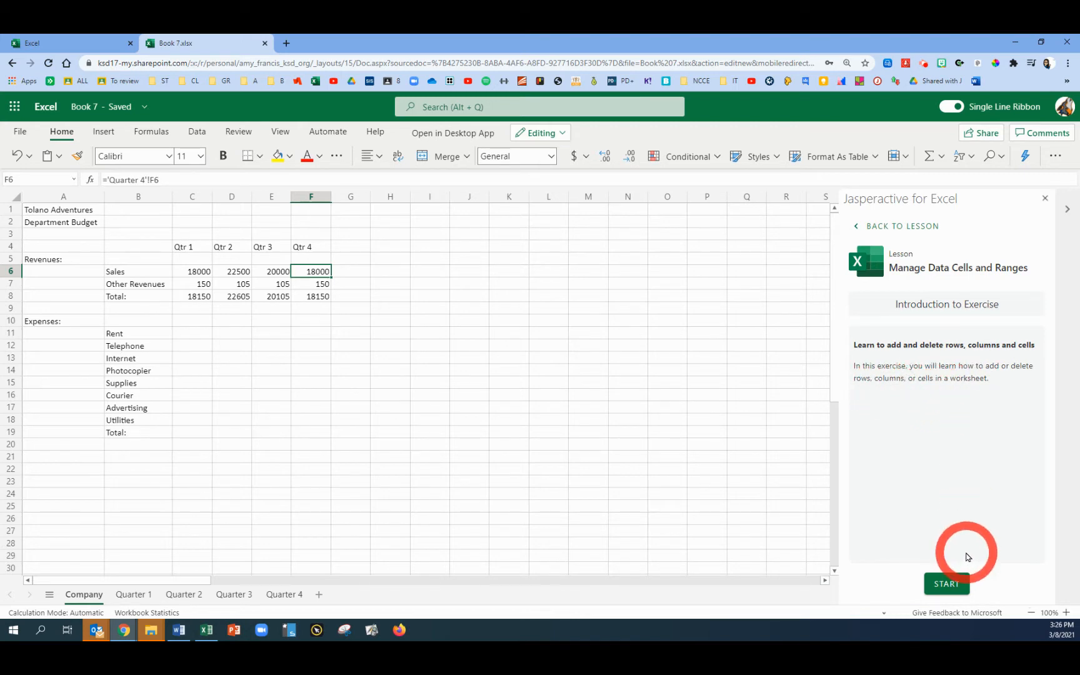
{"action": "left_click", "coordinate": [946, 584]}
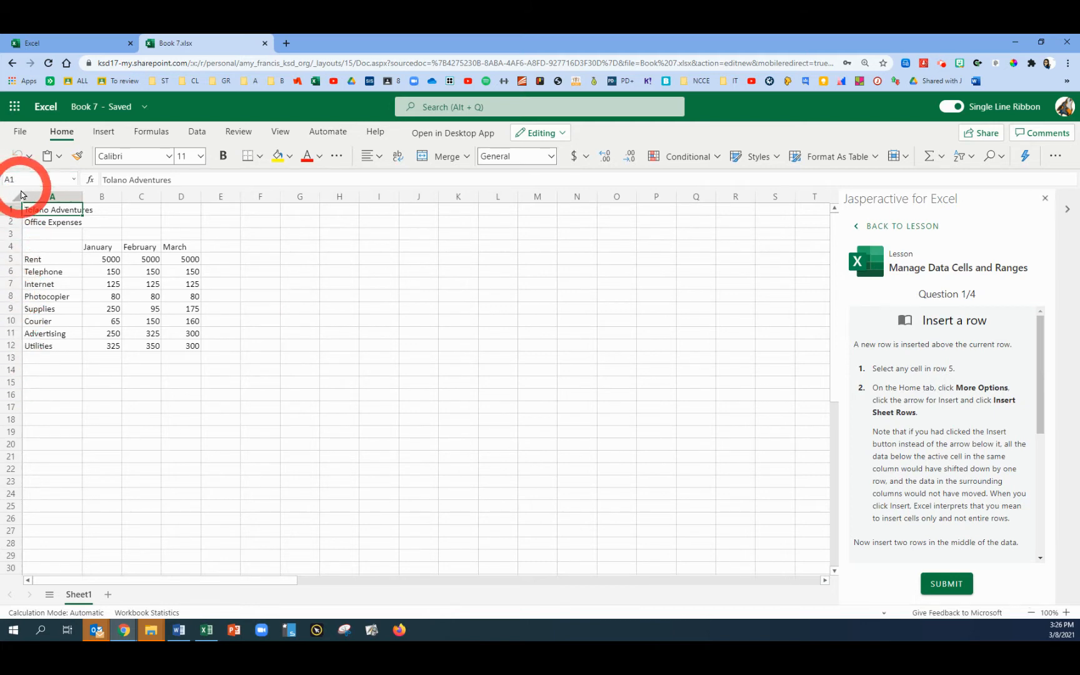
Insert a new sheet row above row 5 of the Office Expenses data
{"action": "left_click", "coordinate": [39, 259]}
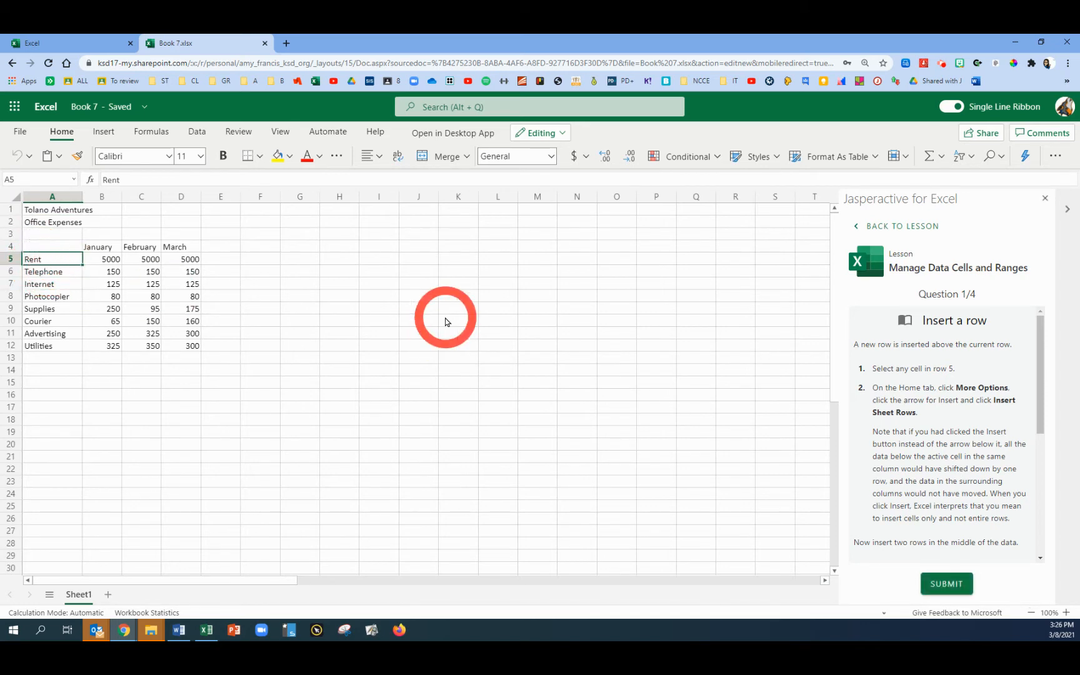
{"action": "left_click", "coordinate": [1056, 157]}
{"action": "left_click", "coordinate": [1061, 202]}
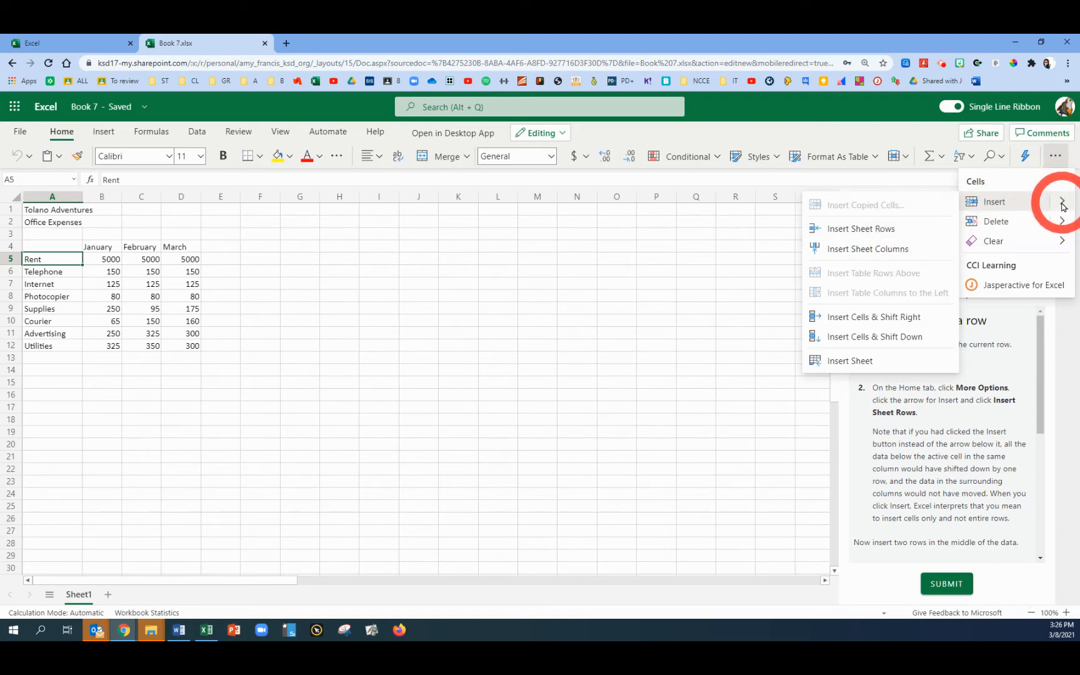
{"action": "left_click", "coordinate": [856, 229]}
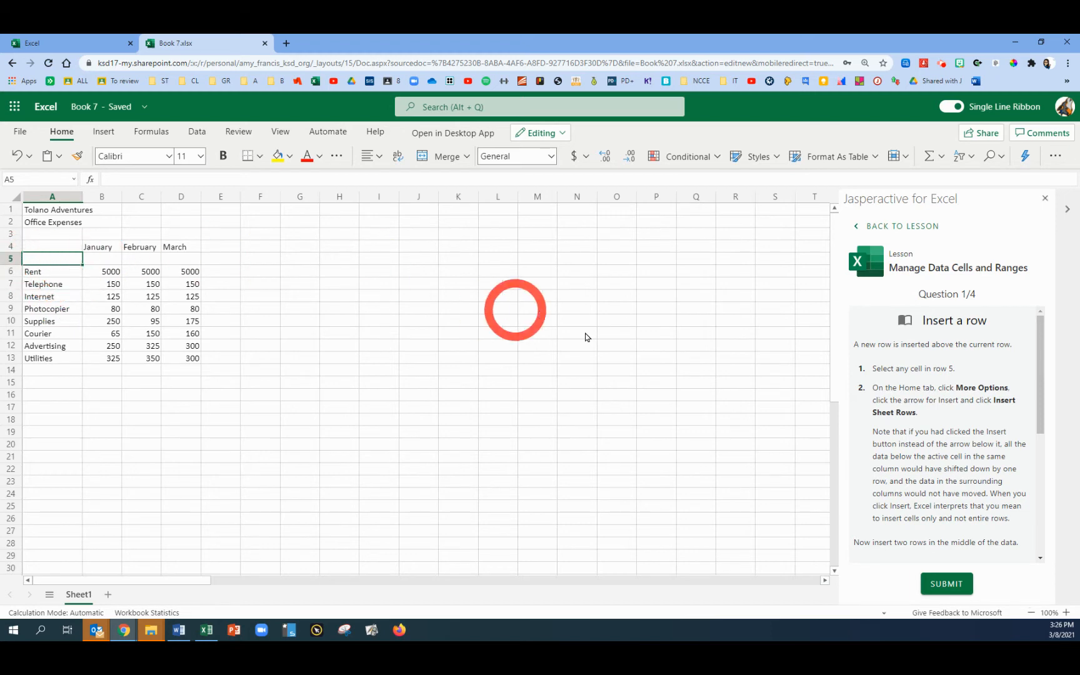
Select rows 7 and 8 and insert two new sheet rows above them
{"action": "scroll", "coordinate": [961, 452], "scroll_direction": "down", "scroll_amount": 5}
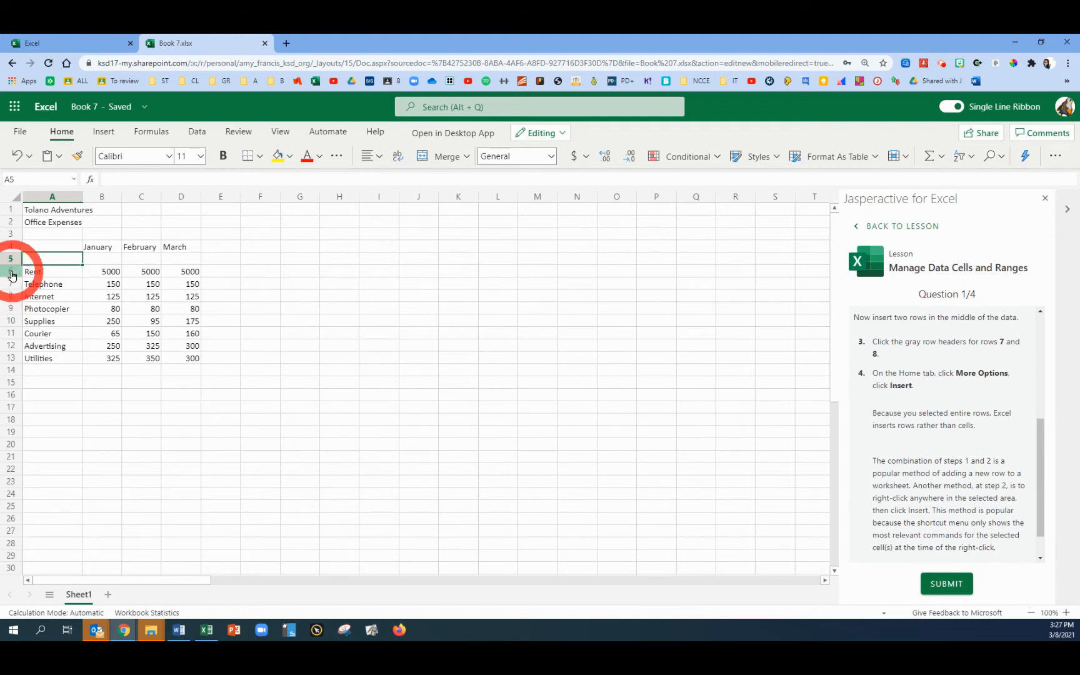
{"action": "left_click", "coordinate": [10, 288]}
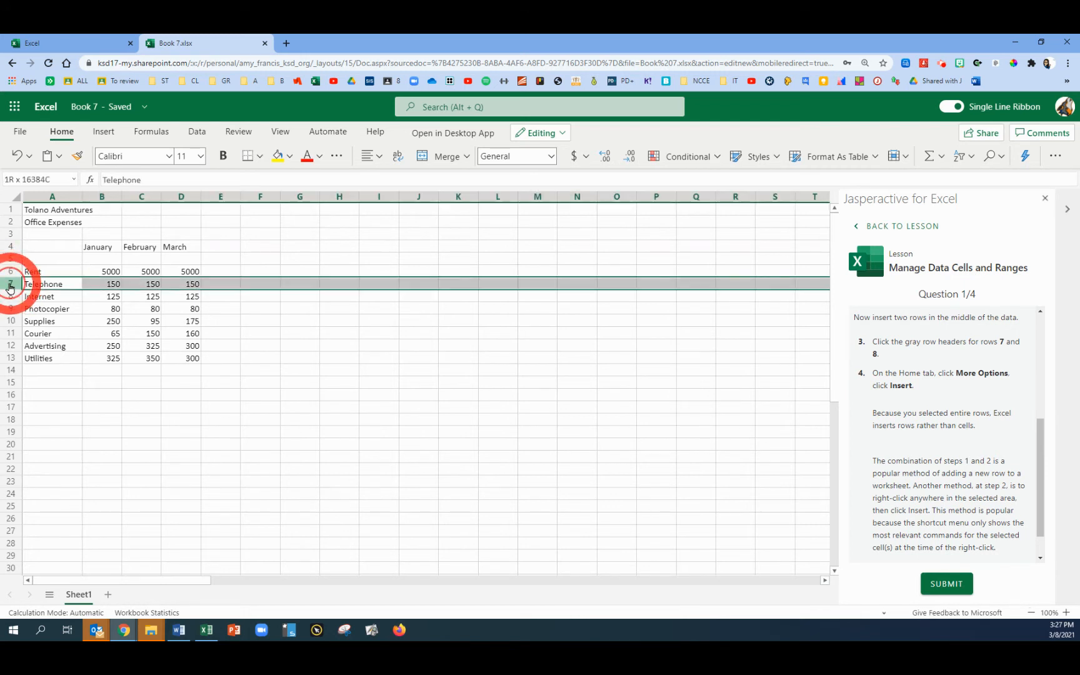
{"action": "left_click_drag", "start_coordinate": [10, 288], "coordinate": [10, 299]}
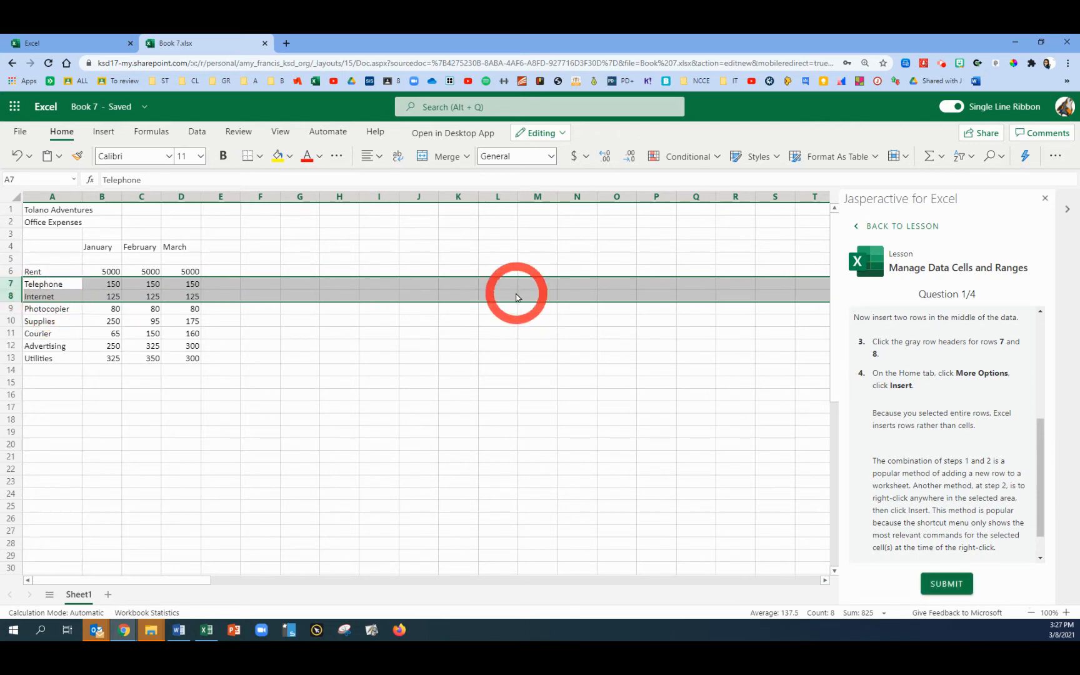
{"action": "left_click", "coordinate": [1063, 157]}
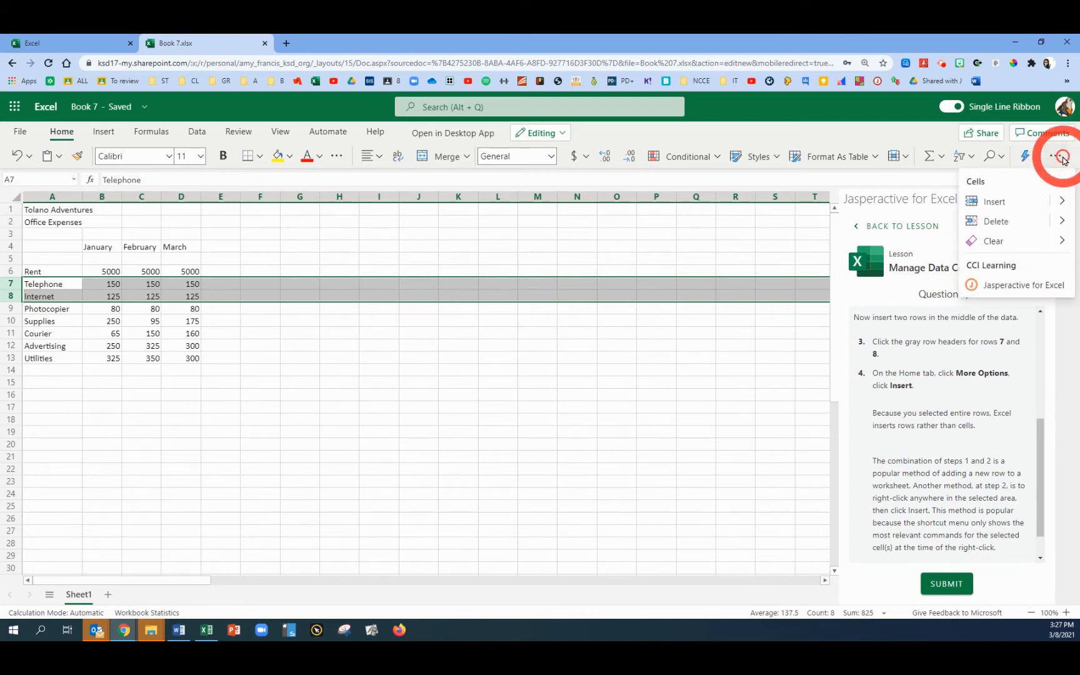
{"action": "mouse_move", "coordinate": [1054, 201]}
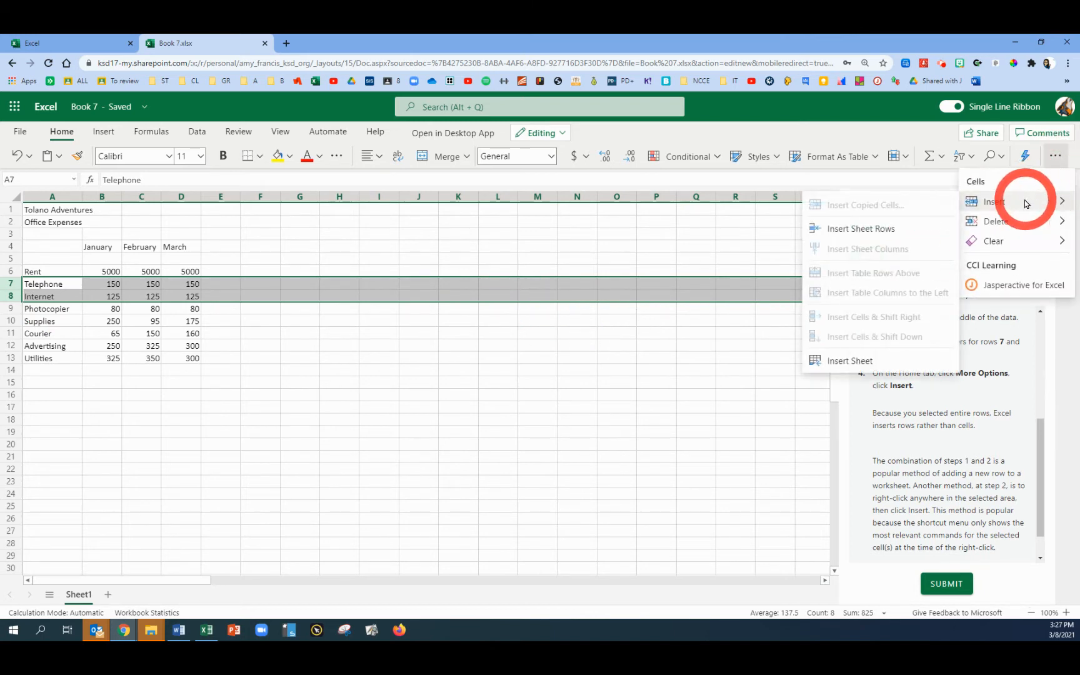
{"action": "left_click", "coordinate": [999, 203]}
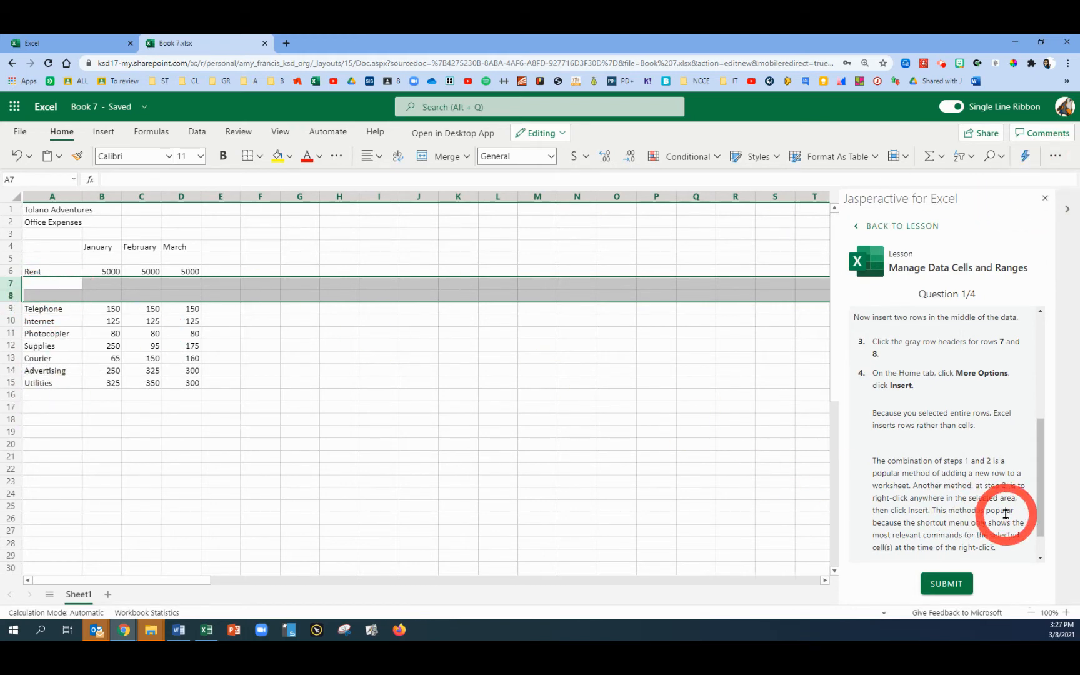
Submit the row-insertion answer for the first lesson question
{"action": "scroll", "coordinate": [1006, 508], "scroll_direction": "down", "scroll_amount": 1}
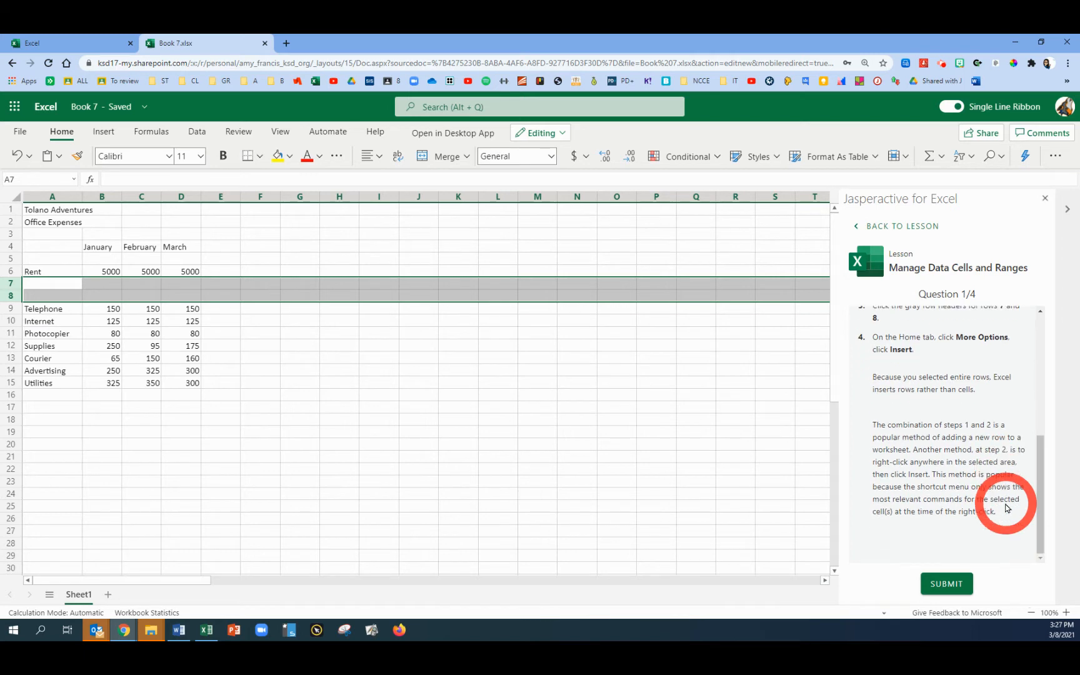
{"action": "right_click", "coordinate": [63, 286]}
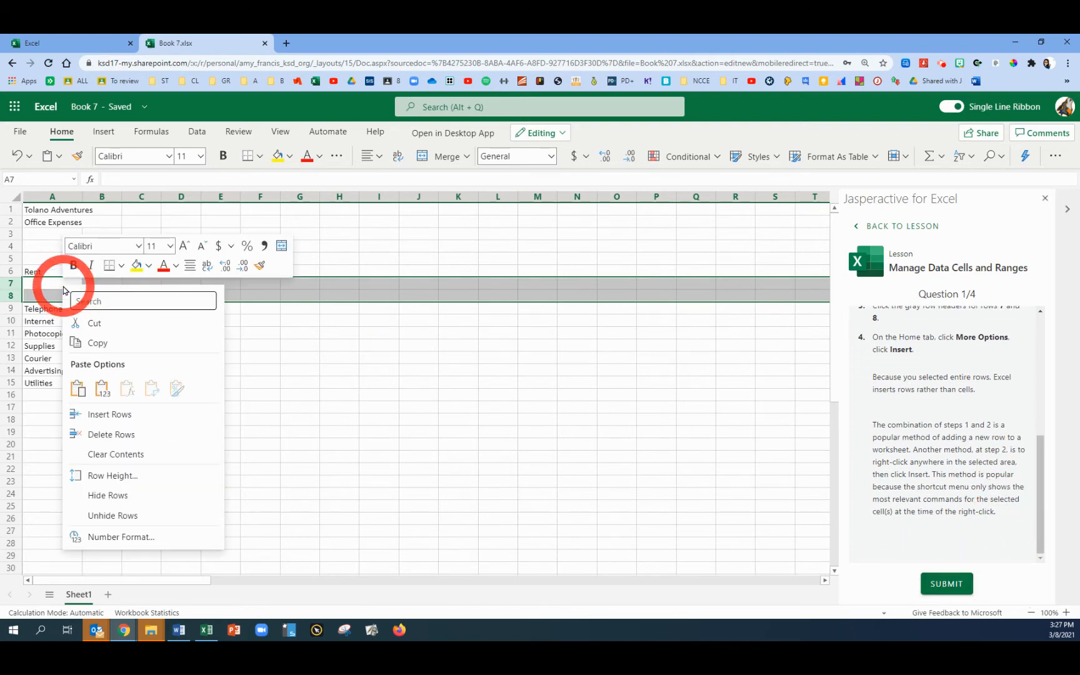
{"action": "left_click", "coordinate": [595, 300]}
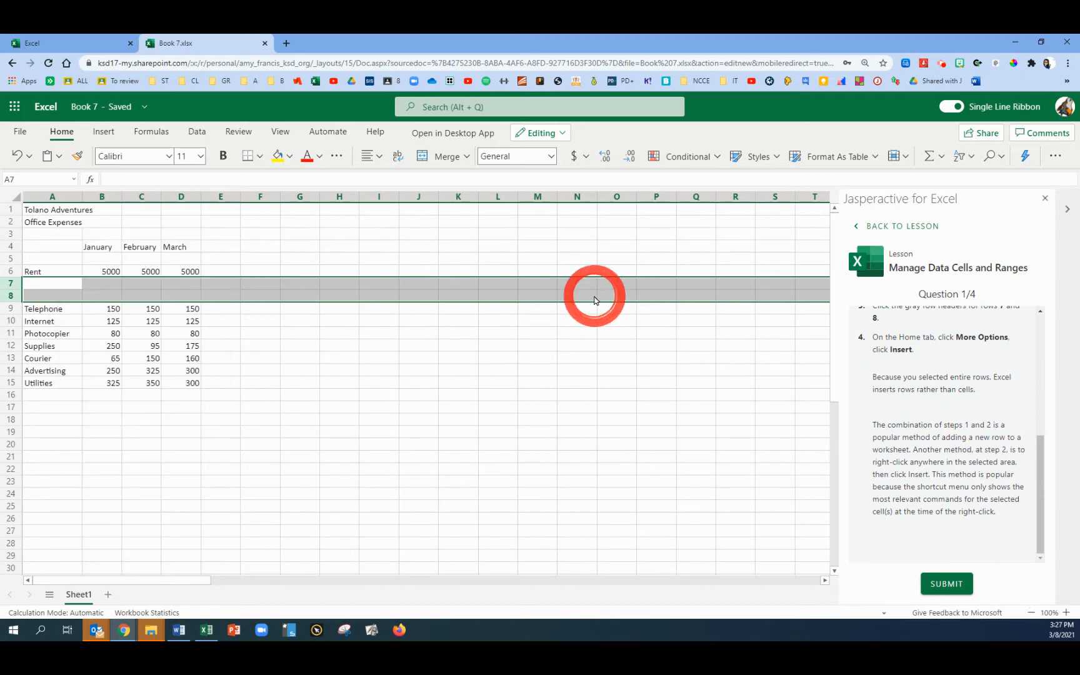
{"action": "left_click", "coordinate": [948, 583]}
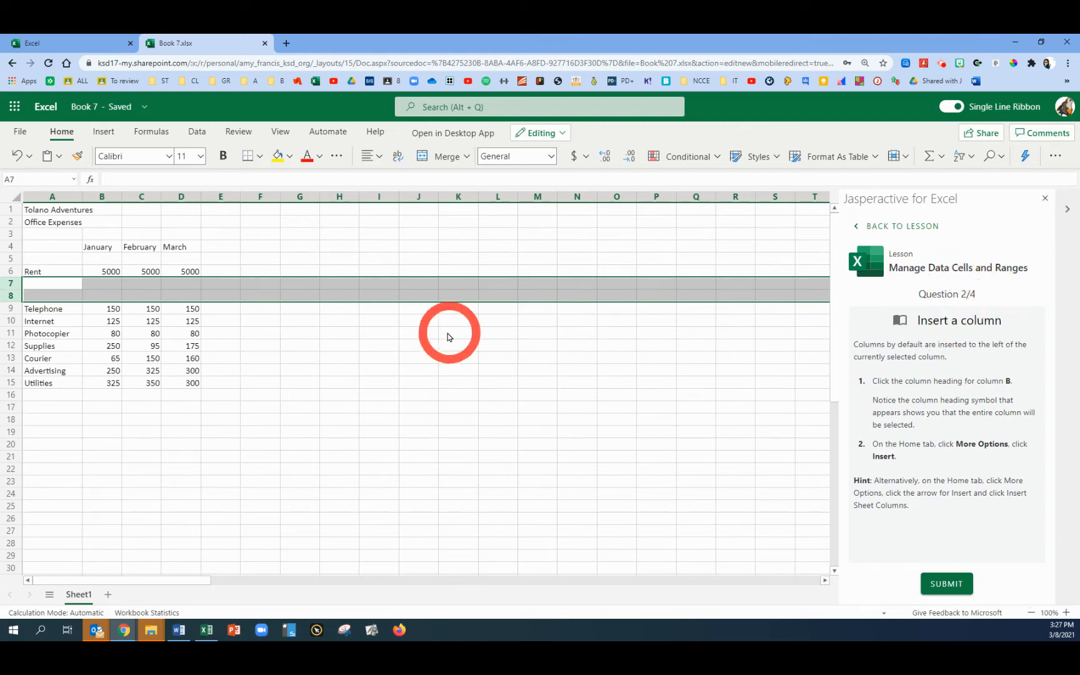
Insert a new column before column B and submit the answer
{"action": "left_click", "coordinate": [102, 199]}
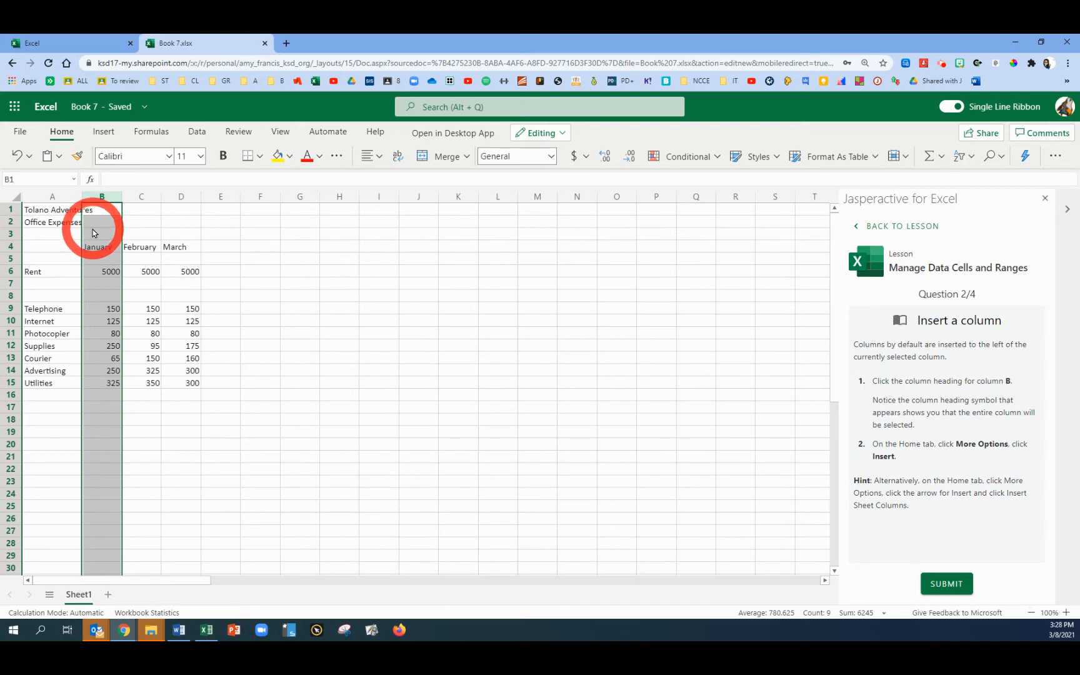
{"action": "left_click", "coordinate": [1057, 160]}
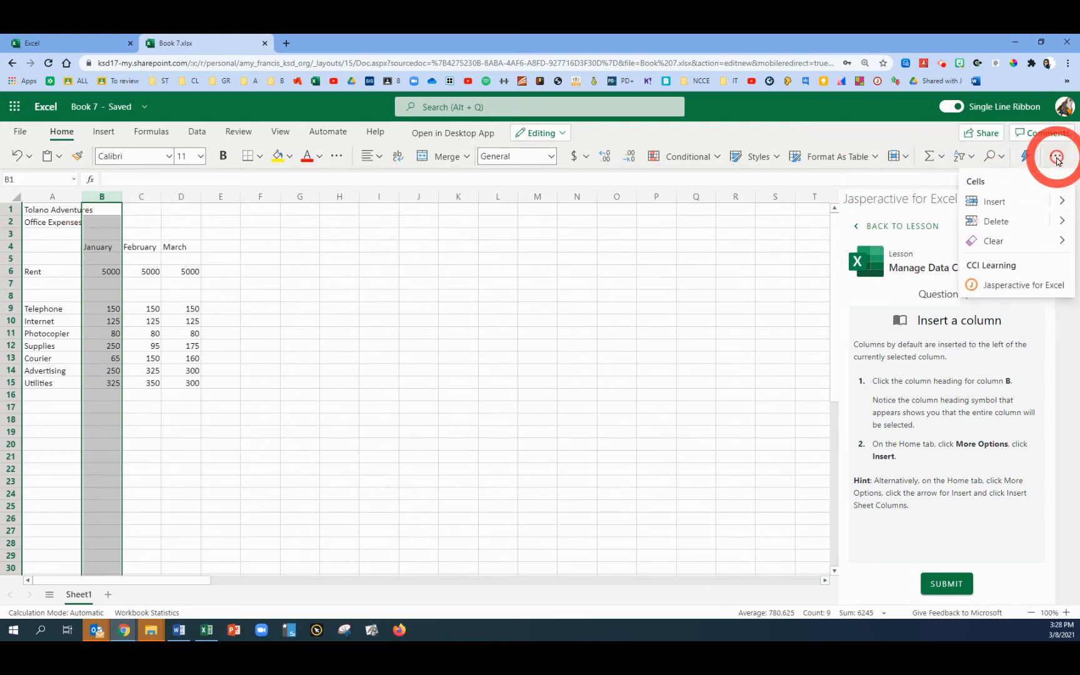
{"action": "left_click", "coordinate": [994, 202]}
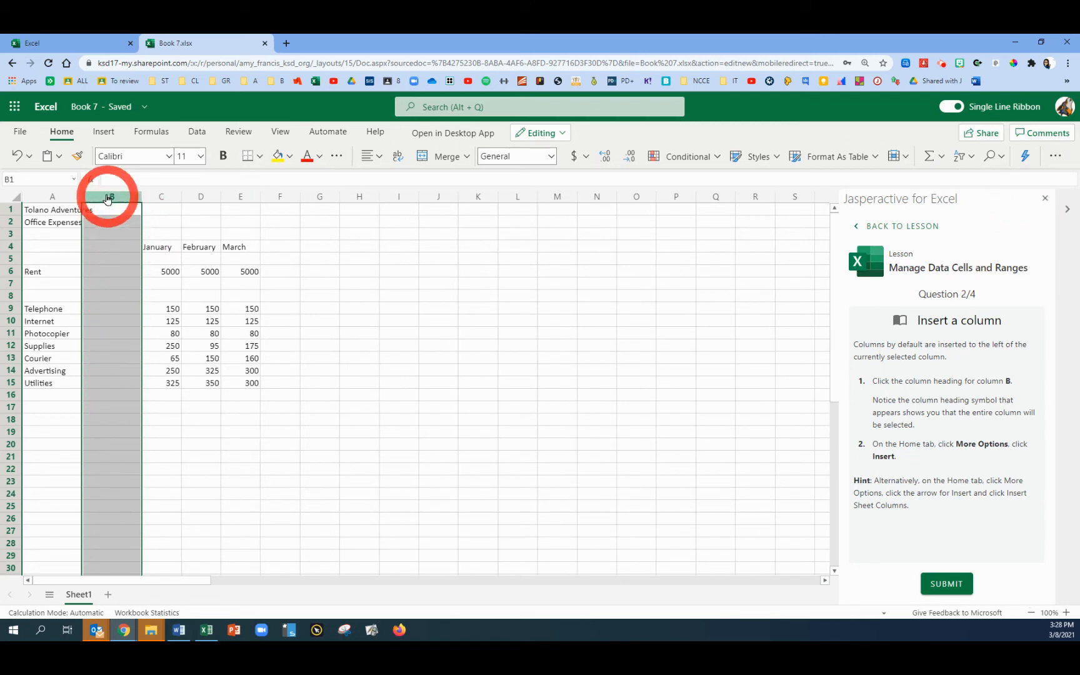
{"action": "left_click", "coordinate": [947, 585]}
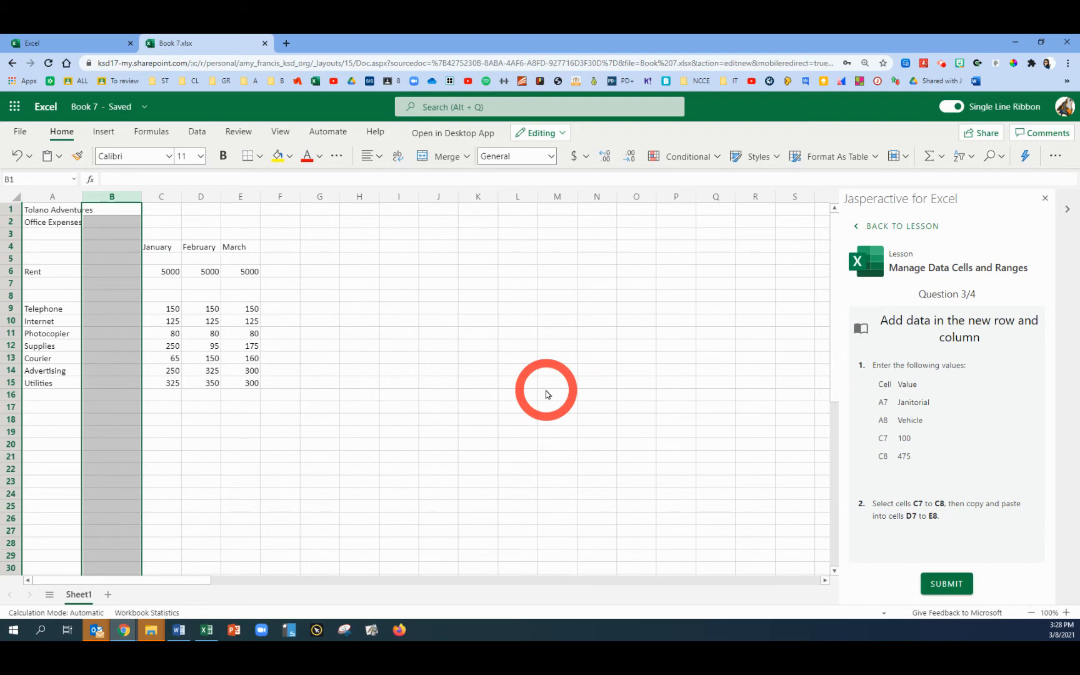
Enter Janitorial in cell A7 and Vehicle in cell A8
{"action": "left_click", "coordinate": [42, 285]}
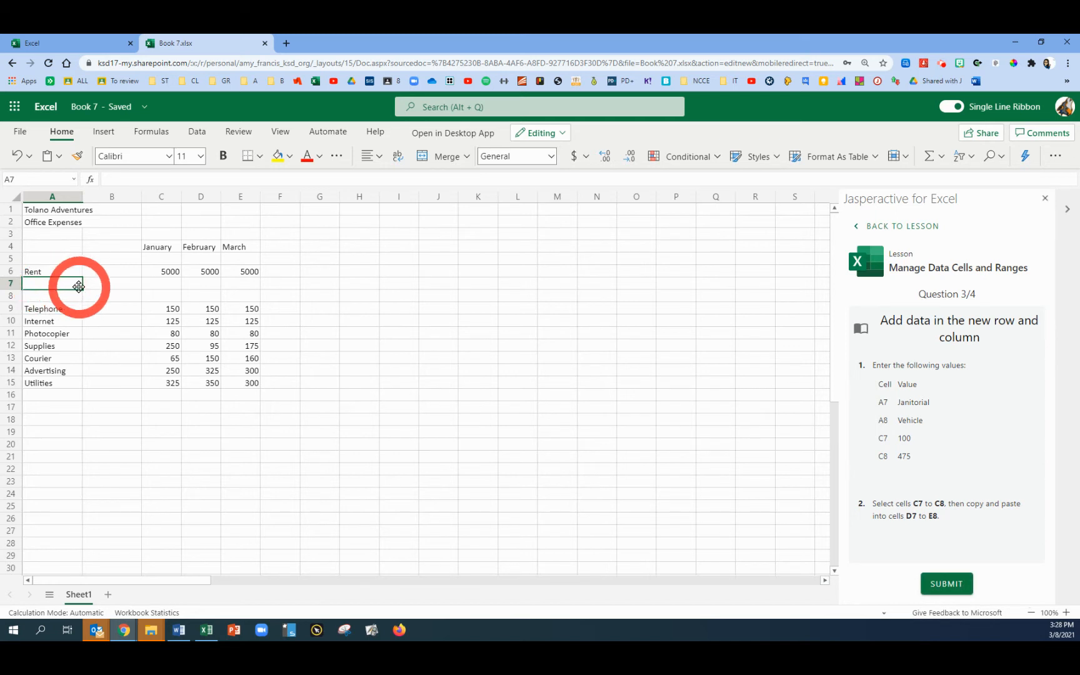
{"action": "type", "text": "Janitorial"}
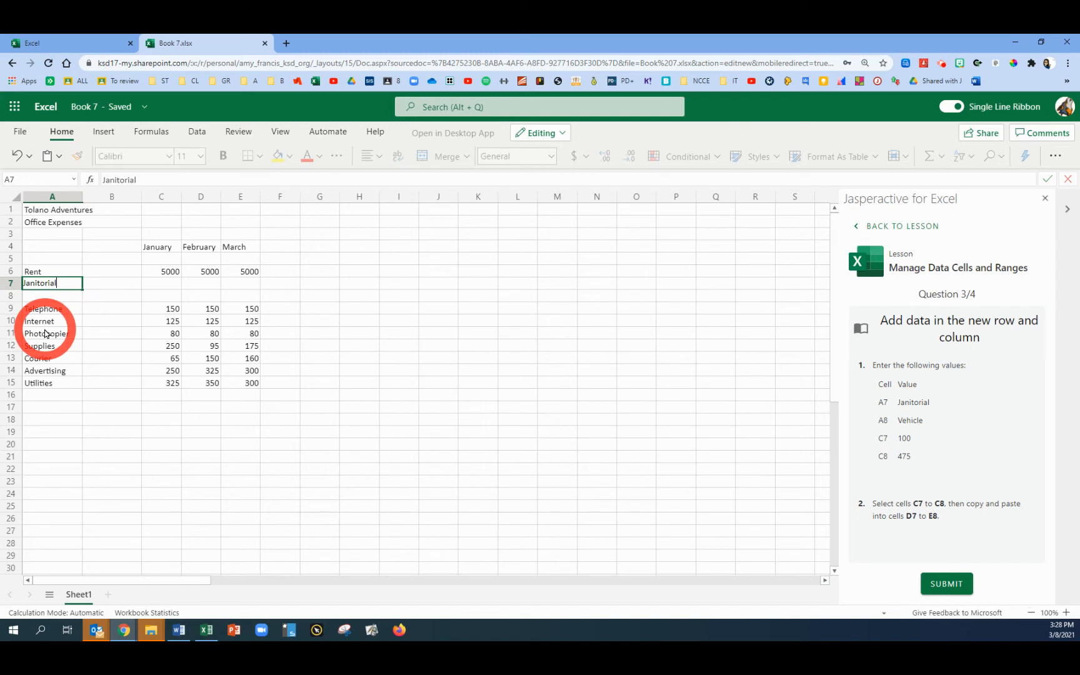
{"action": "key", "text": "Return"}
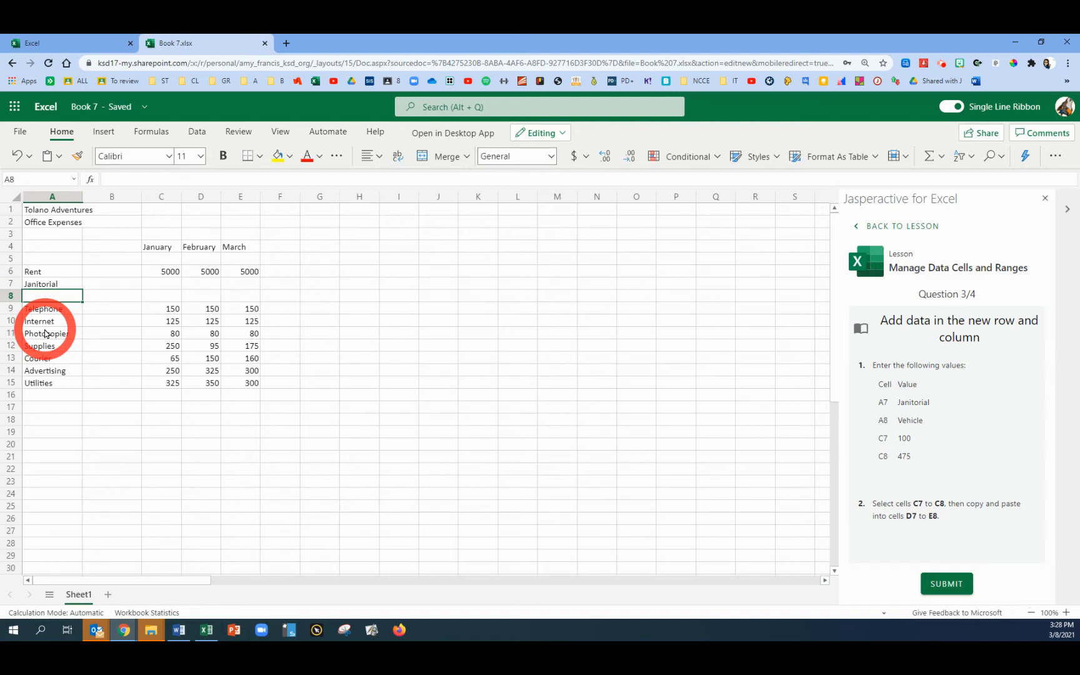
{"action": "type", "text": "Vehicle"}
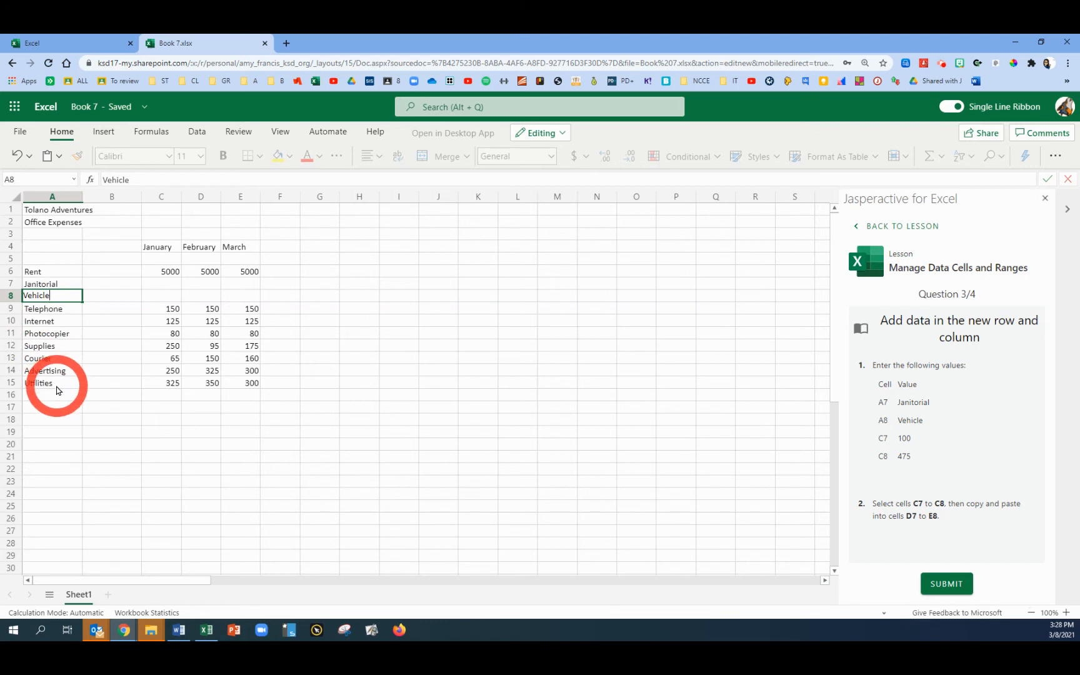
{"action": "key", "text": "Tab"}
{"action": "key", "text": "Tab"}
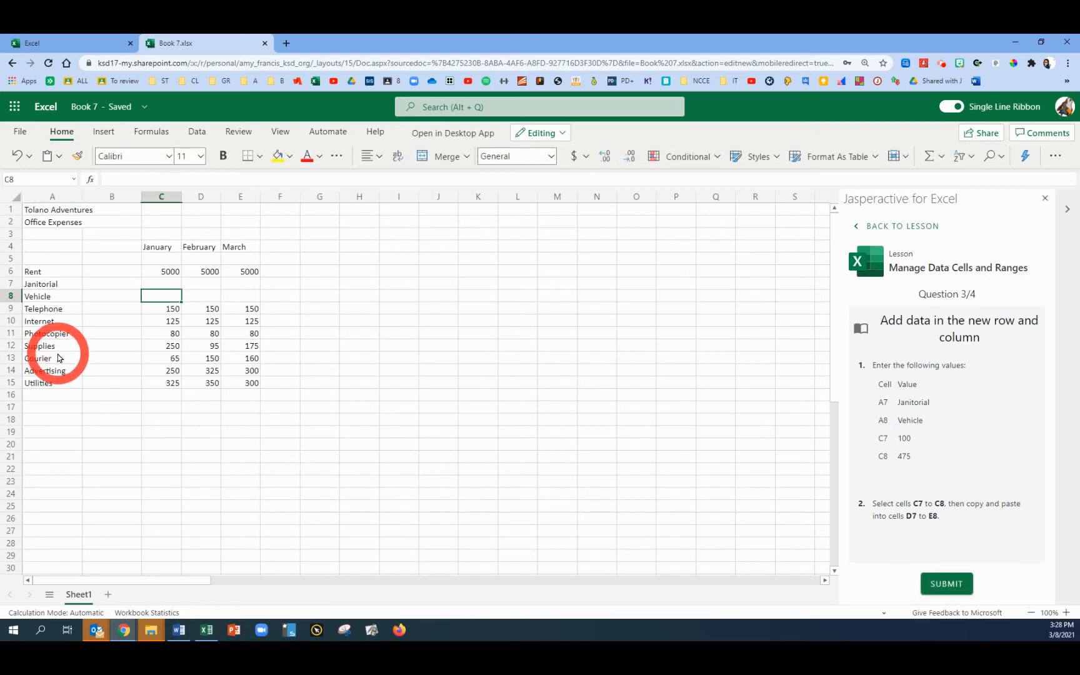
Enter 100 in cell C7 and 475 in cell C8
{"action": "left_click", "coordinate": [160, 285]}
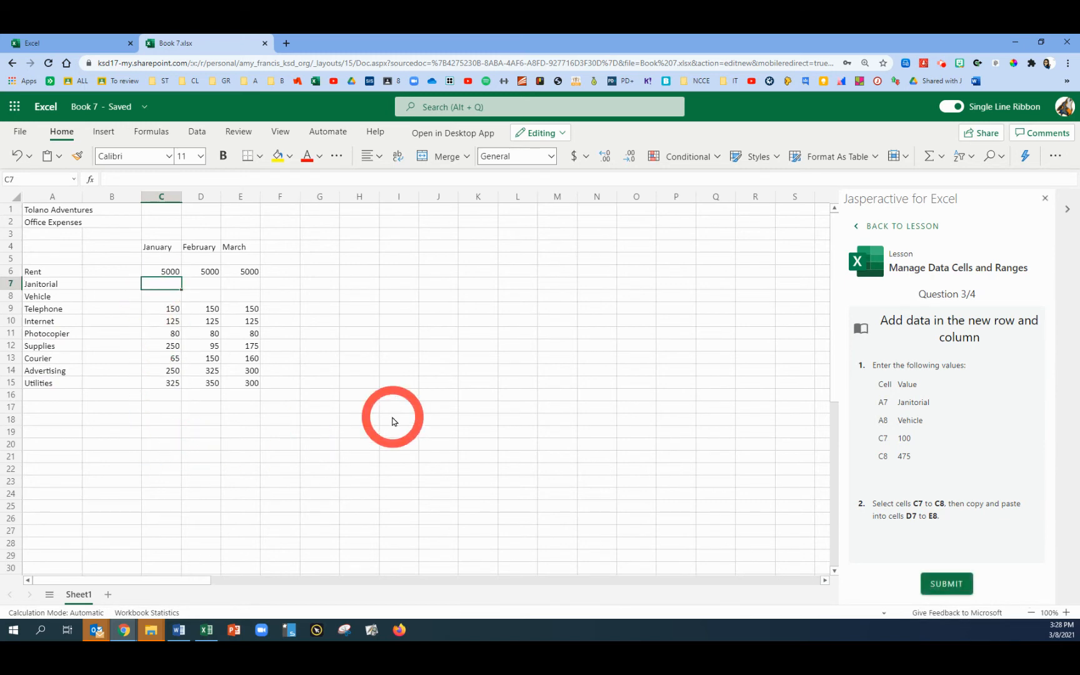
{"action": "type", "text": "100"}
{"action": "key", "text": "Return"}
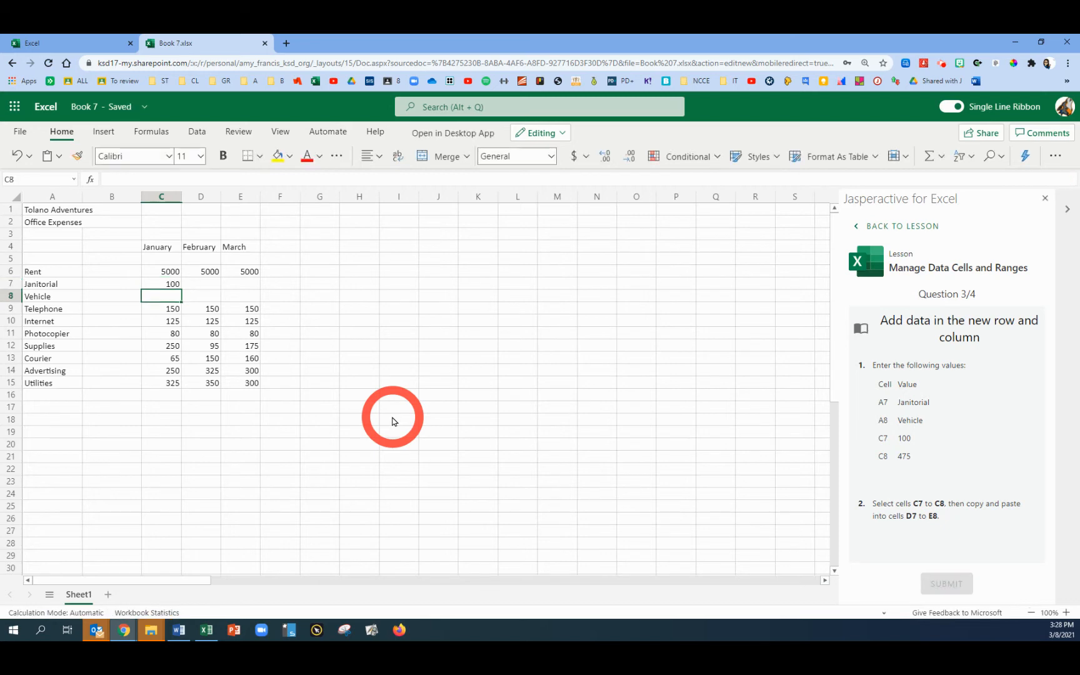
{"action": "type", "text": "475"}
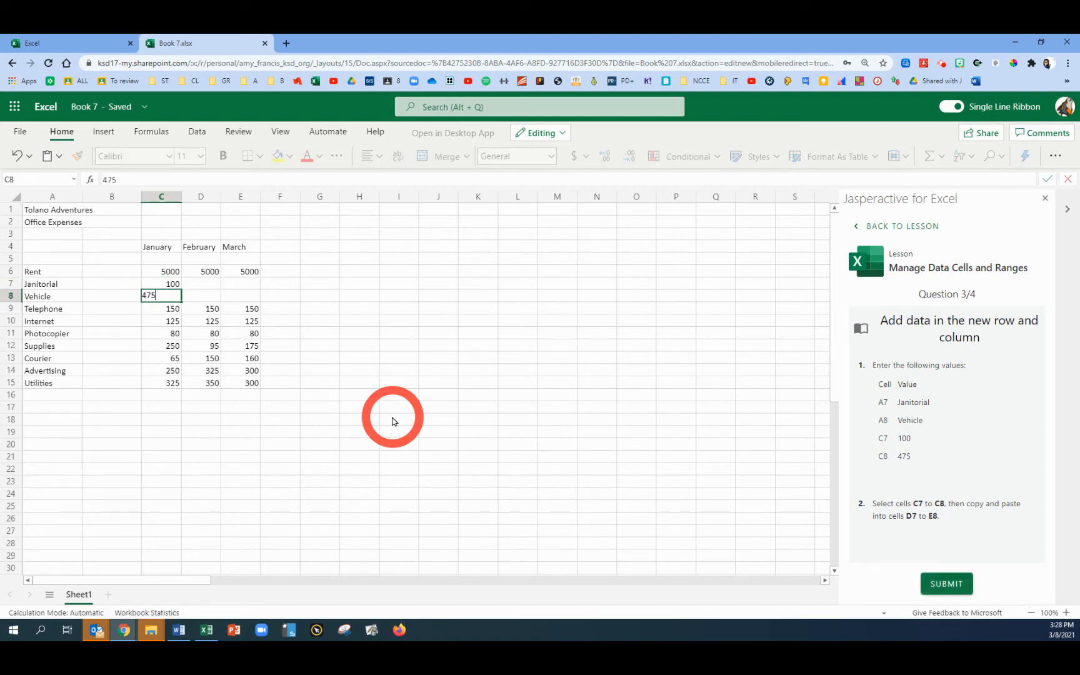
{"action": "key", "text": "Return"}
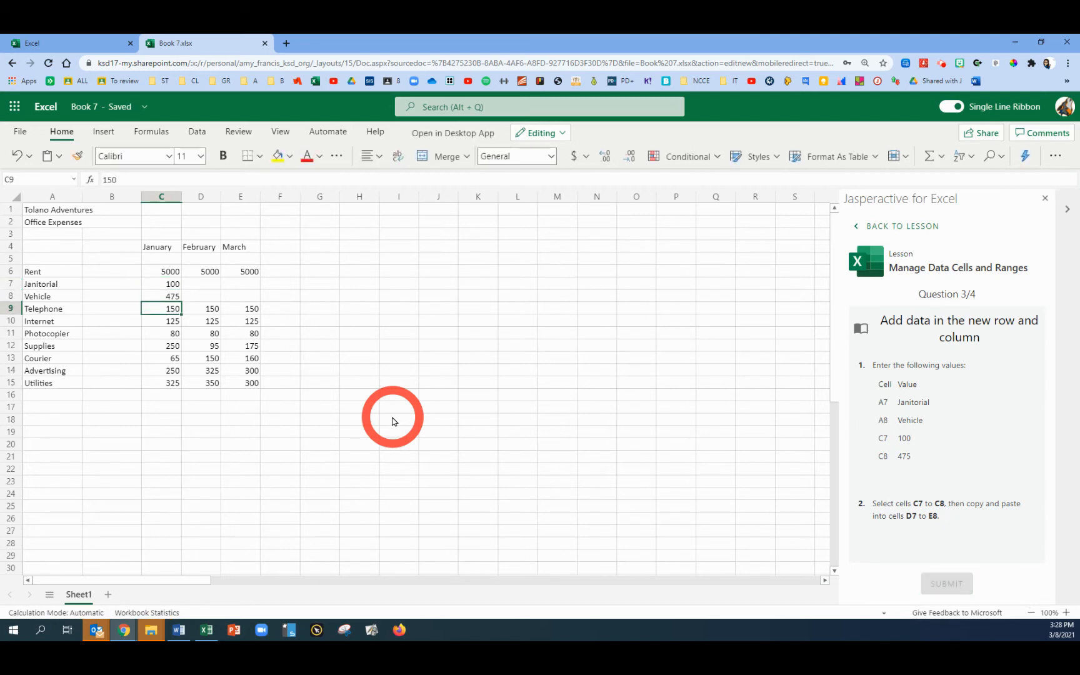
Copy cells C7 to C8 into D7 to E8 and submit the answer
{"action": "left_click", "coordinate": [168, 286]}
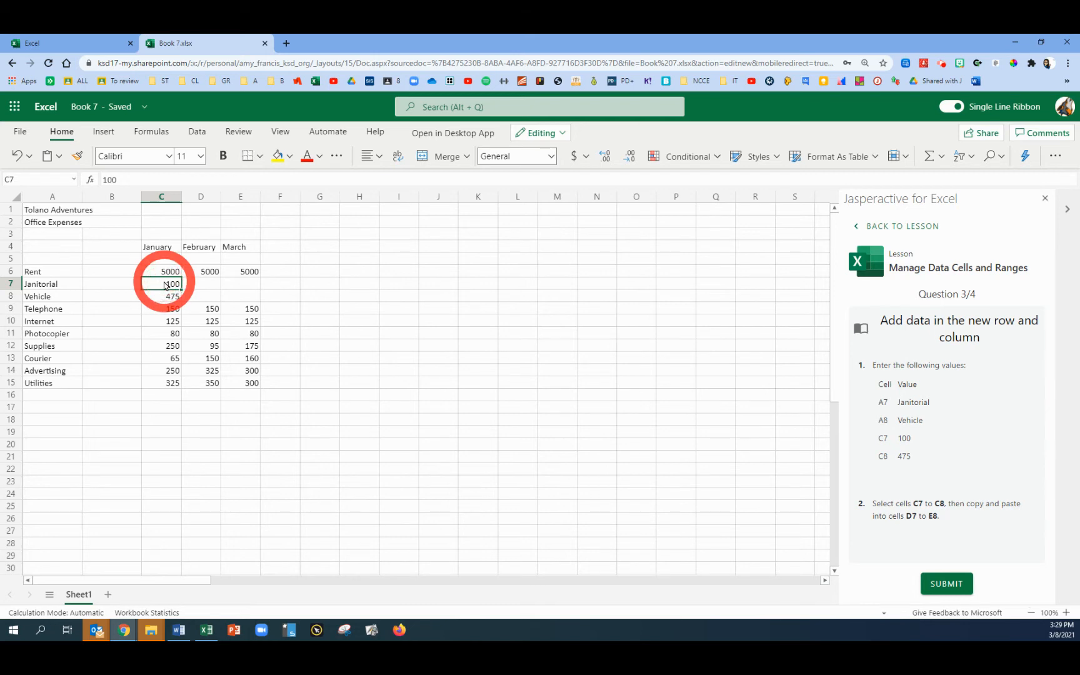
{"action": "left_click_drag", "start_coordinate": [166, 285], "coordinate": [165, 302]}
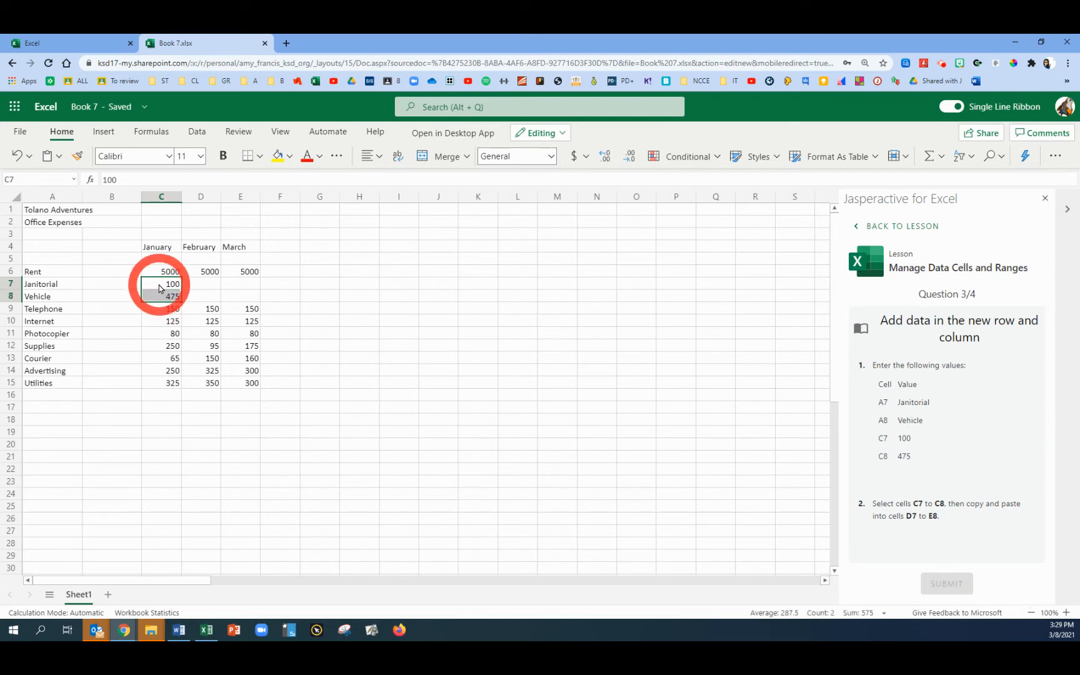
{"action": "left_click", "coordinate": [163, 284]}
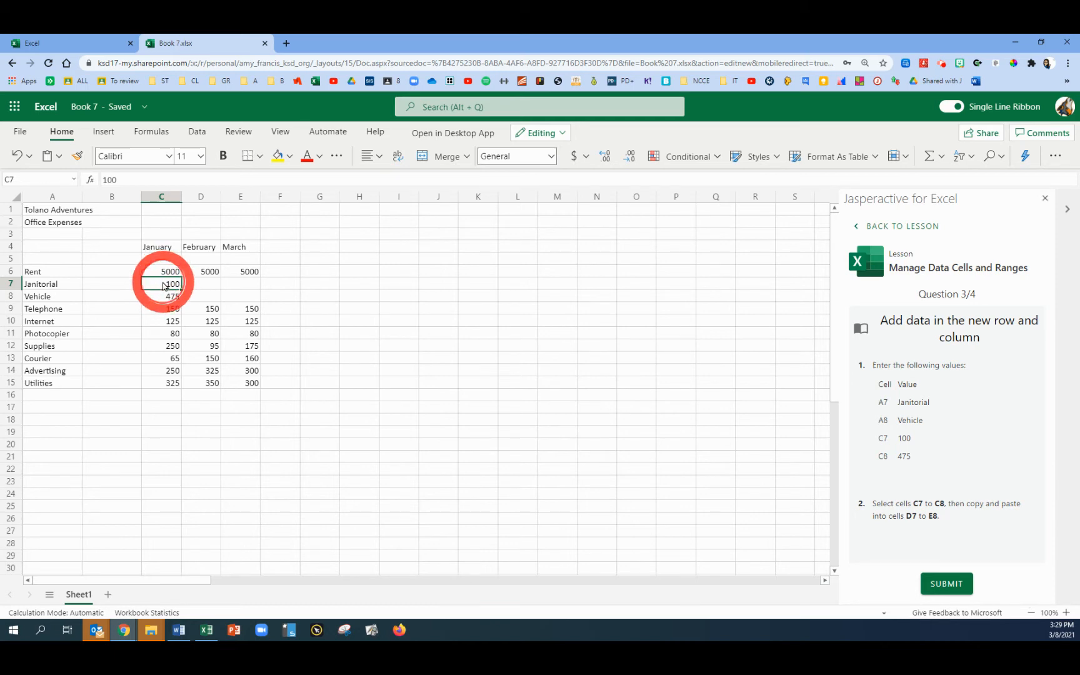
{"action": "left_click_drag", "start_coordinate": [164, 286], "coordinate": [165, 297]}
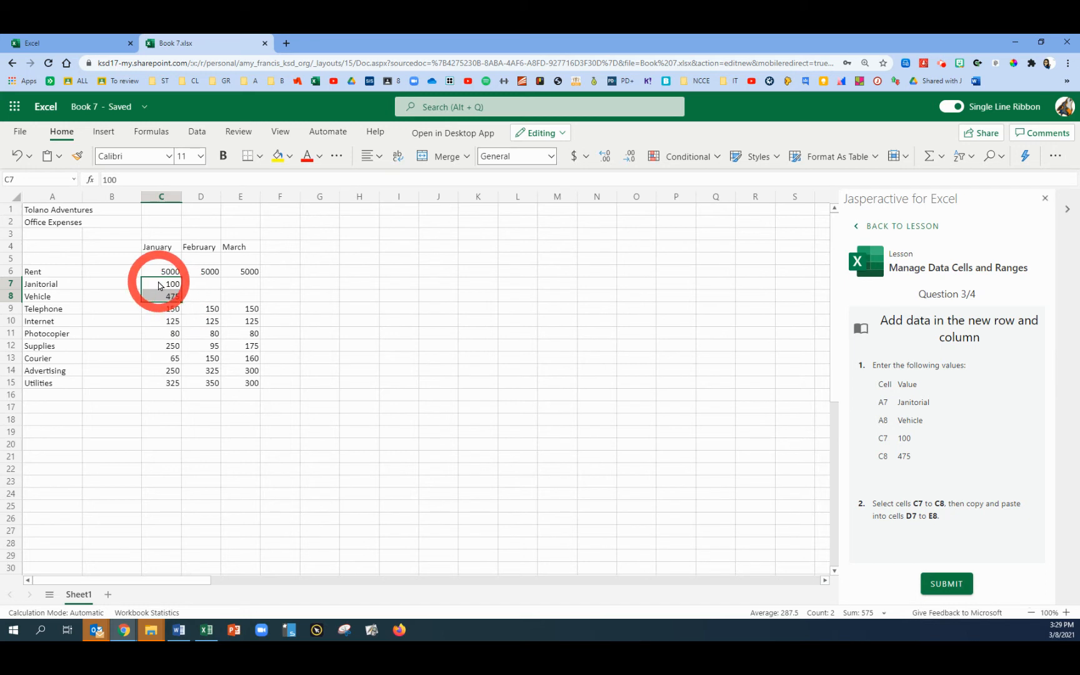
{"action": "left_click", "coordinate": [161, 286]}
{"action": "left_click_drag", "start_coordinate": [161, 293], "coordinate": [162, 298]}
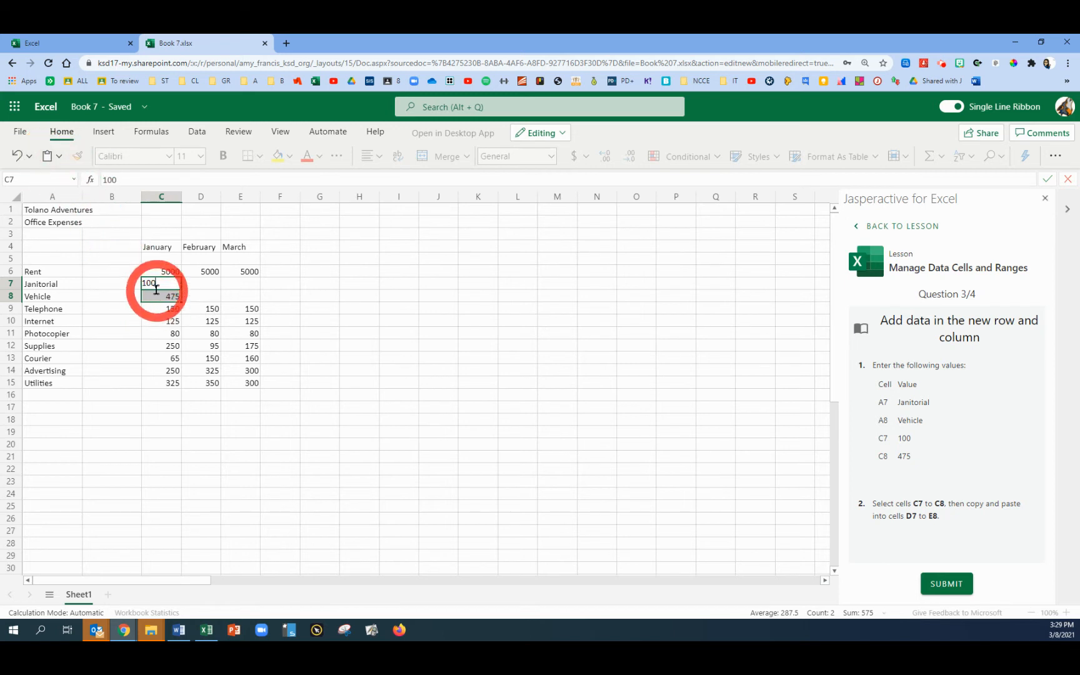
{"action": "left_click", "coordinate": [168, 318]}
{"action": "left_click_drag", "start_coordinate": [168, 285], "coordinate": [167, 298]}
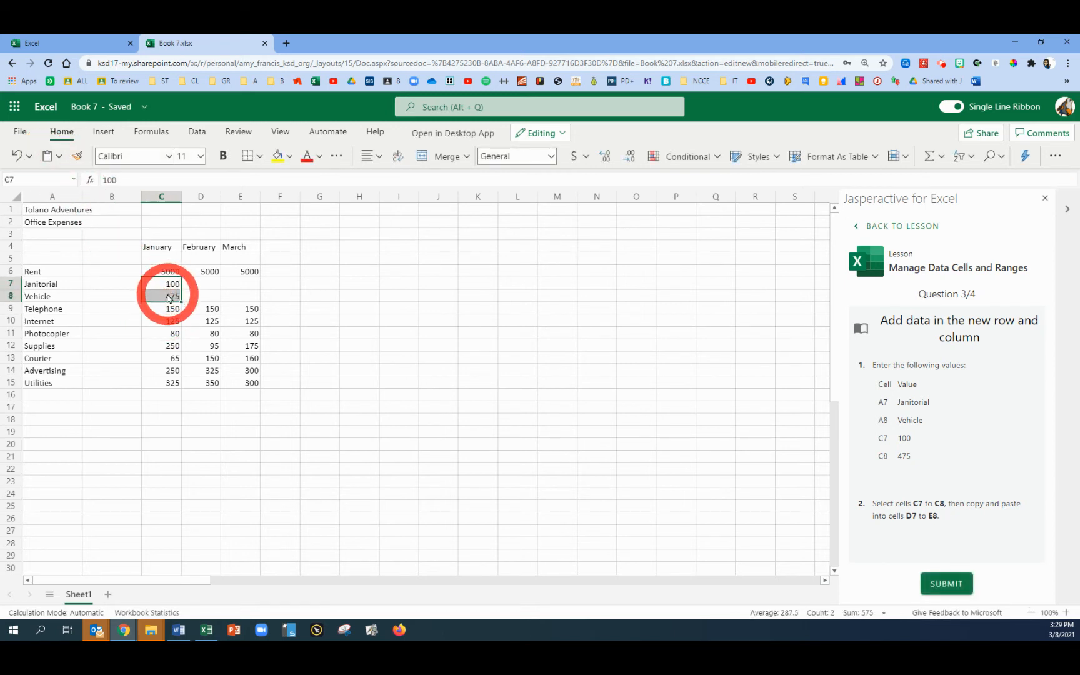
{"action": "left_click_drag", "start_coordinate": [205, 285], "coordinate": [232, 299]}
{"action": "key", "text": "ctrl+v"}
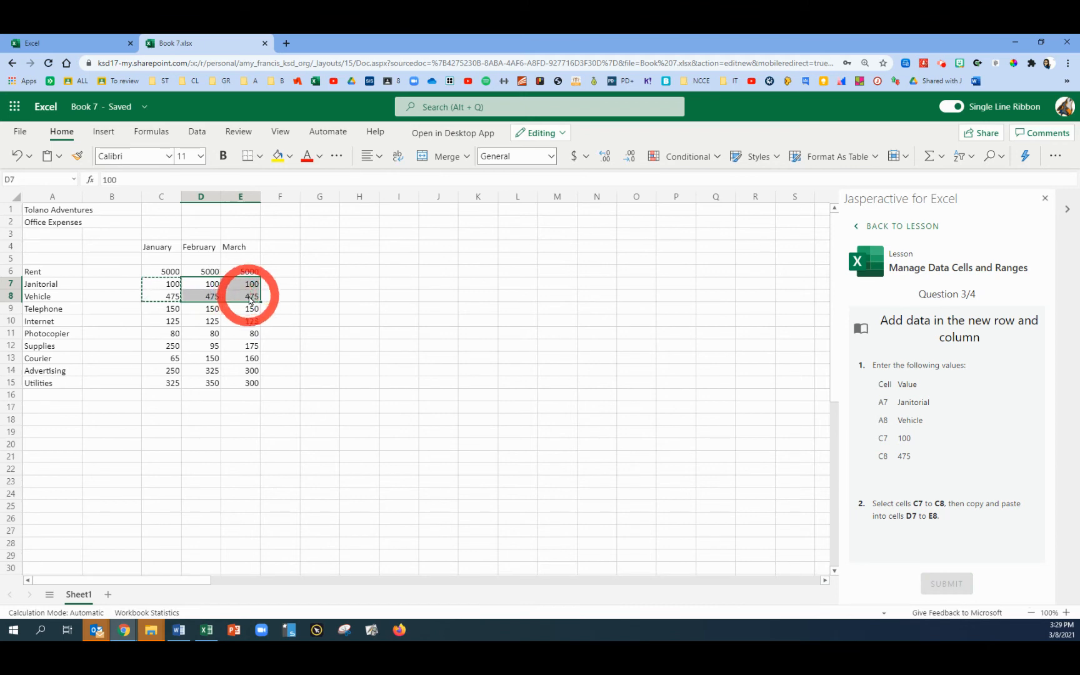
{"action": "left_click_drag", "start_coordinate": [165, 284], "coordinate": [241, 296]}
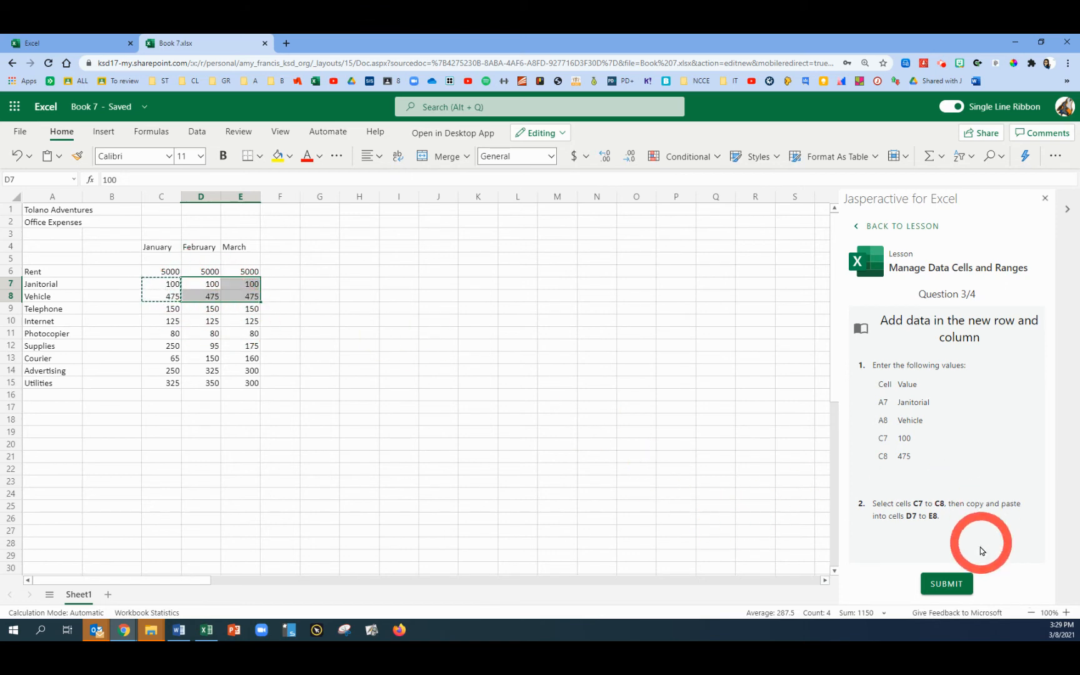
{"action": "left_click", "coordinate": [945, 583]}
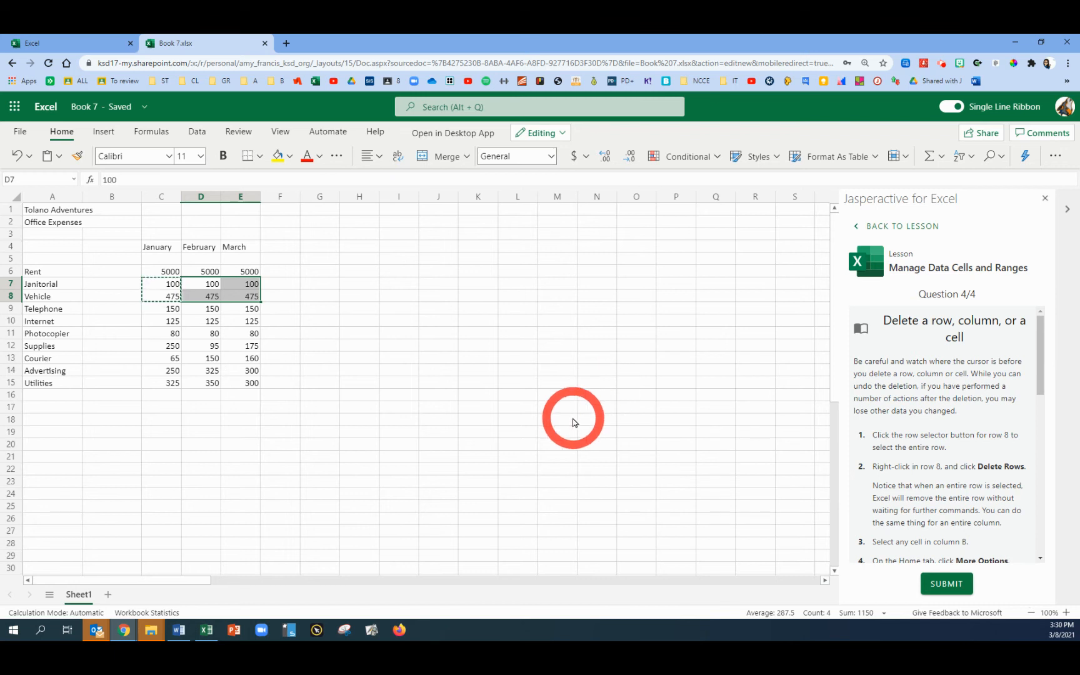
Delete row 8, the Vehicle row, from the worksheet
{"action": "left_click", "coordinate": [10, 297]}
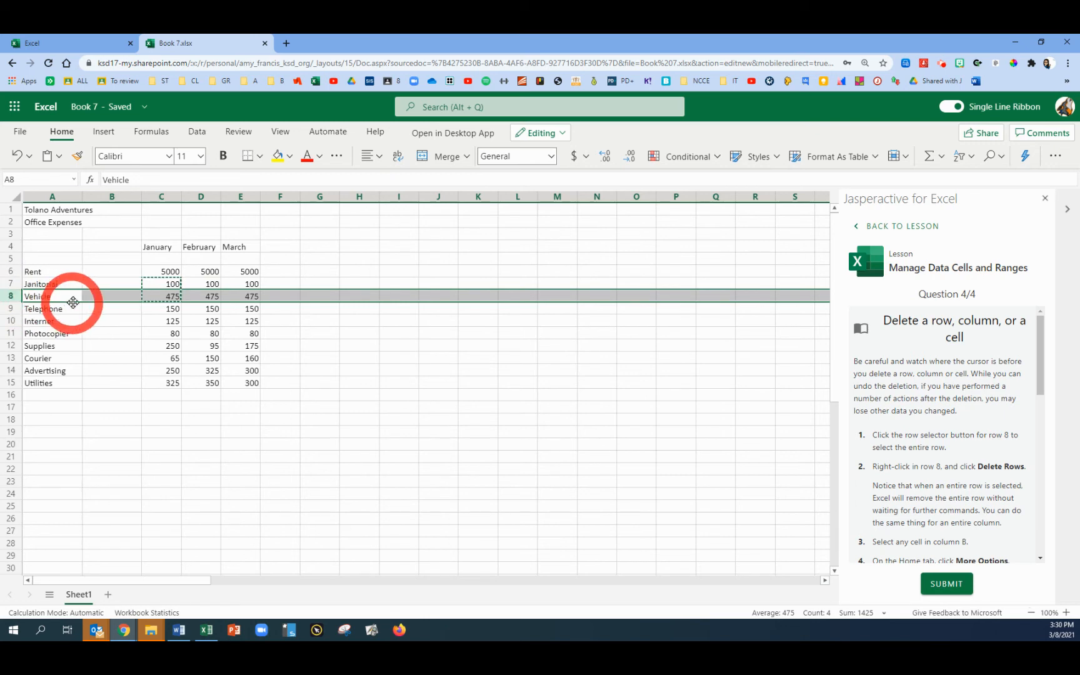
{"action": "right_click", "coordinate": [116, 300]}
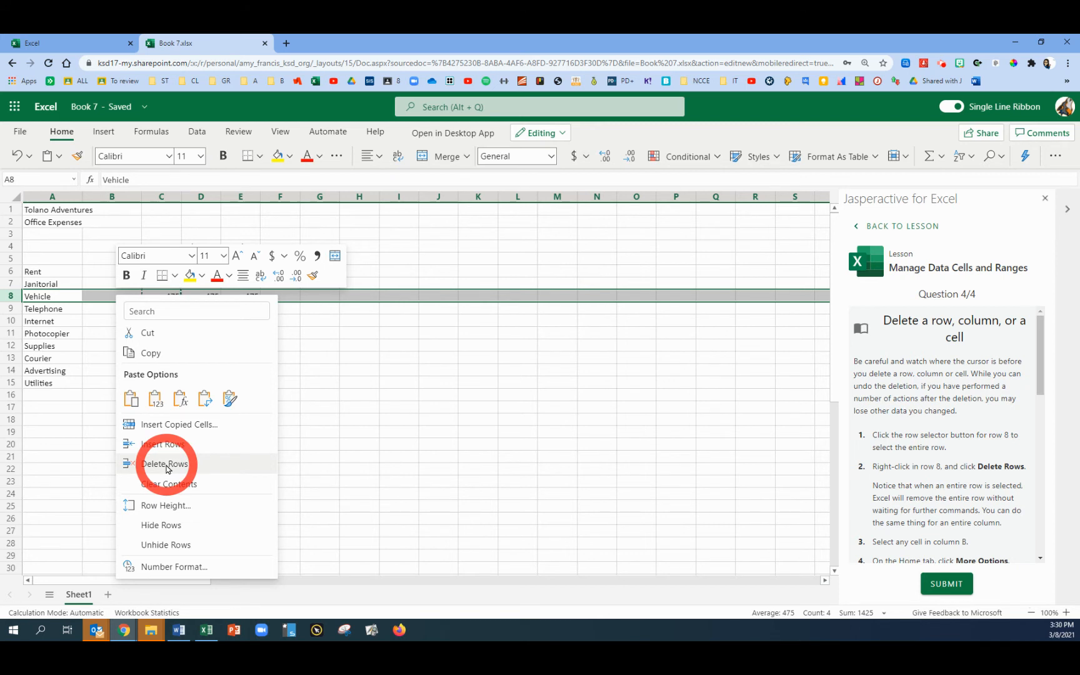
{"action": "left_click", "coordinate": [166, 465]}
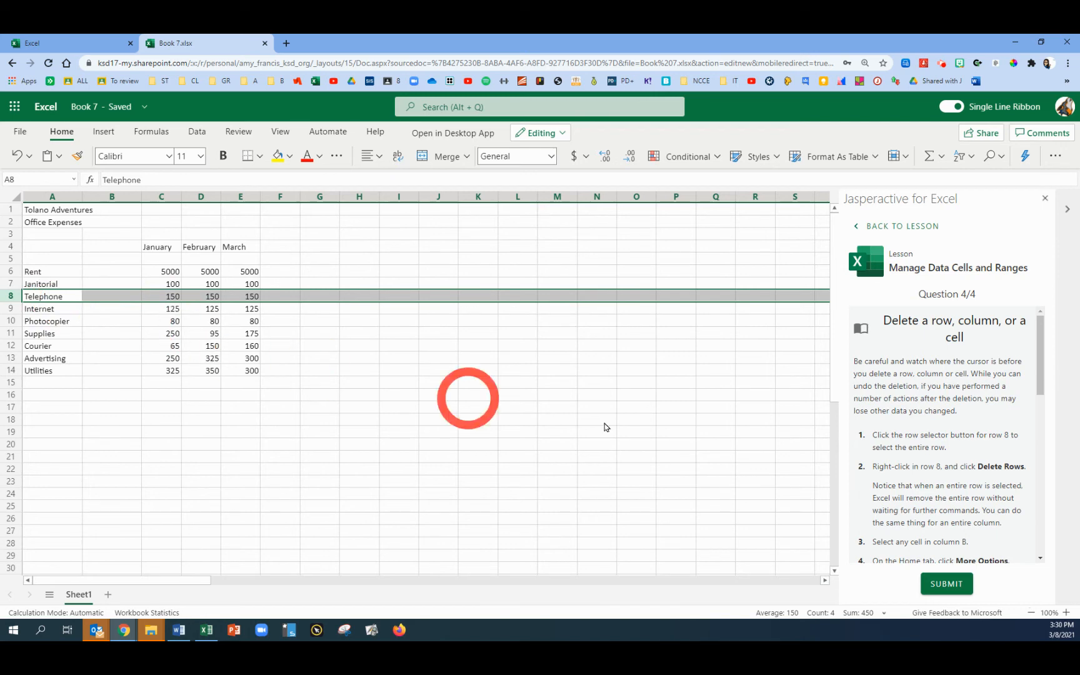
{"action": "scroll", "coordinate": [928, 481], "scroll_direction": "down", "scroll_amount": 4}
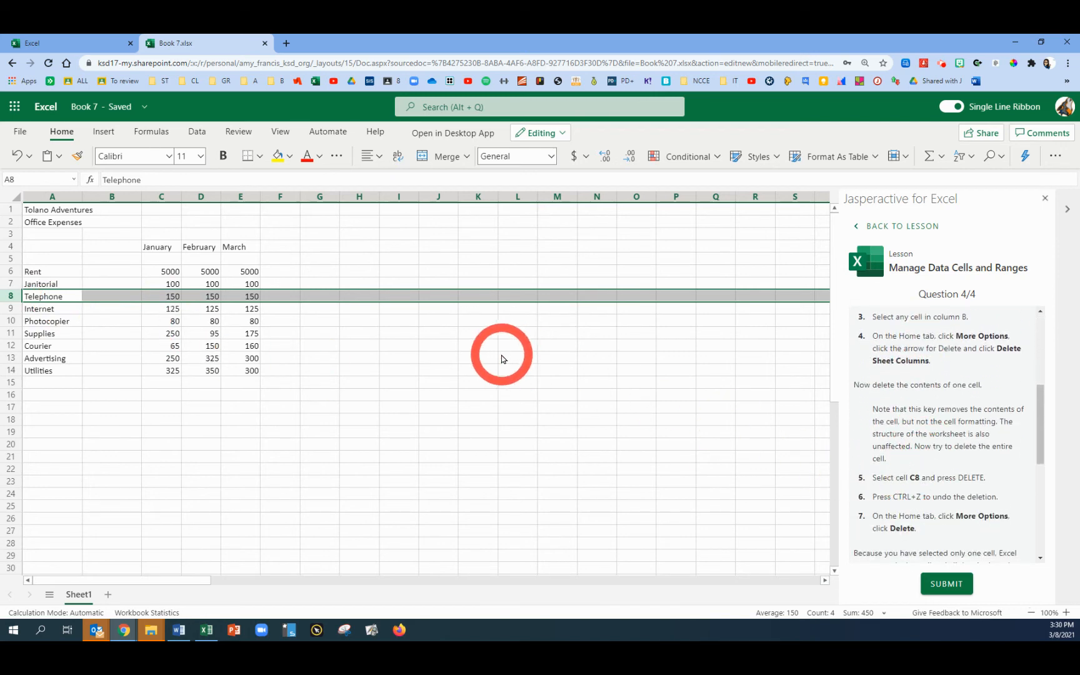
Delete sheet column B using the cell Delete options
{"action": "left_click", "coordinate": [108, 285]}
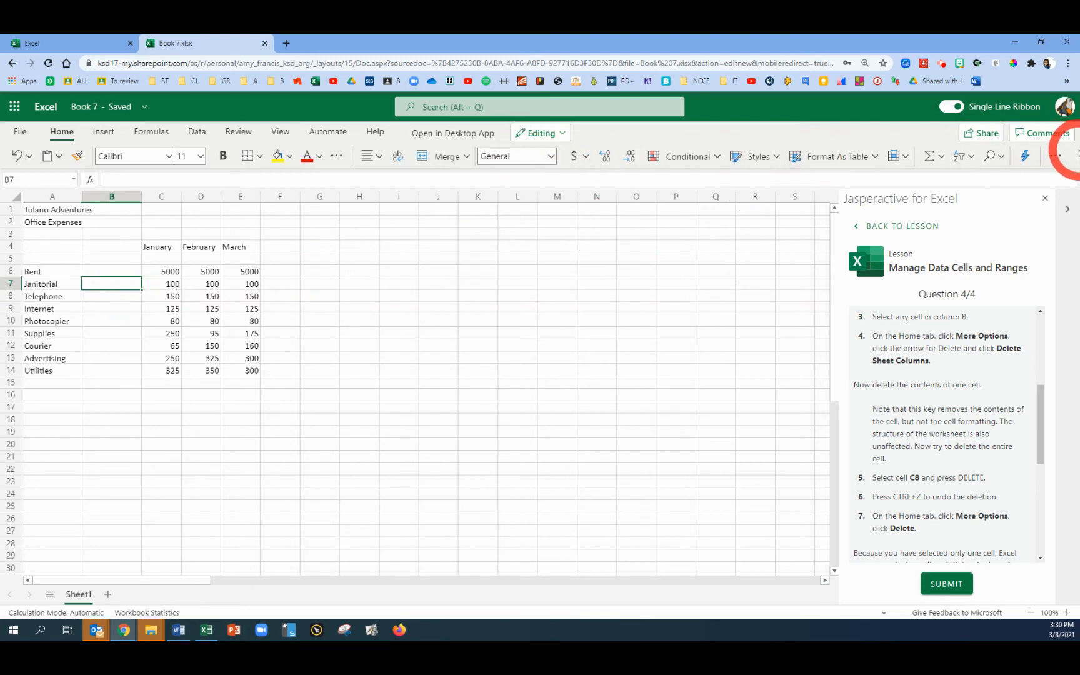
{"action": "left_click", "coordinate": [1056, 157]}
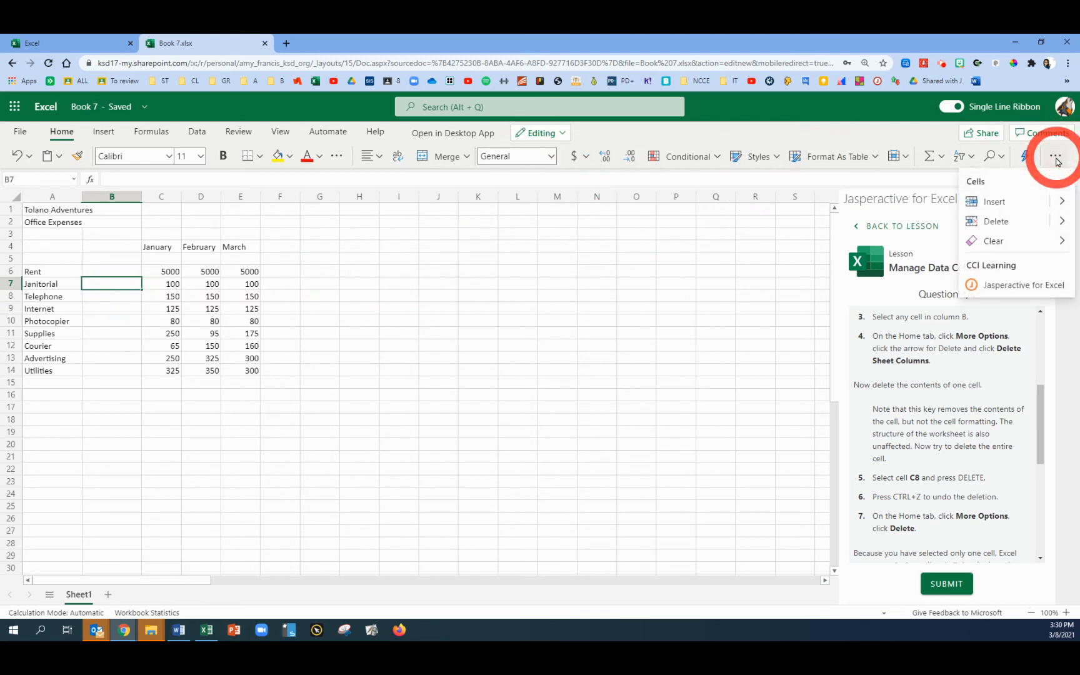
{"action": "left_click", "coordinate": [1063, 223]}
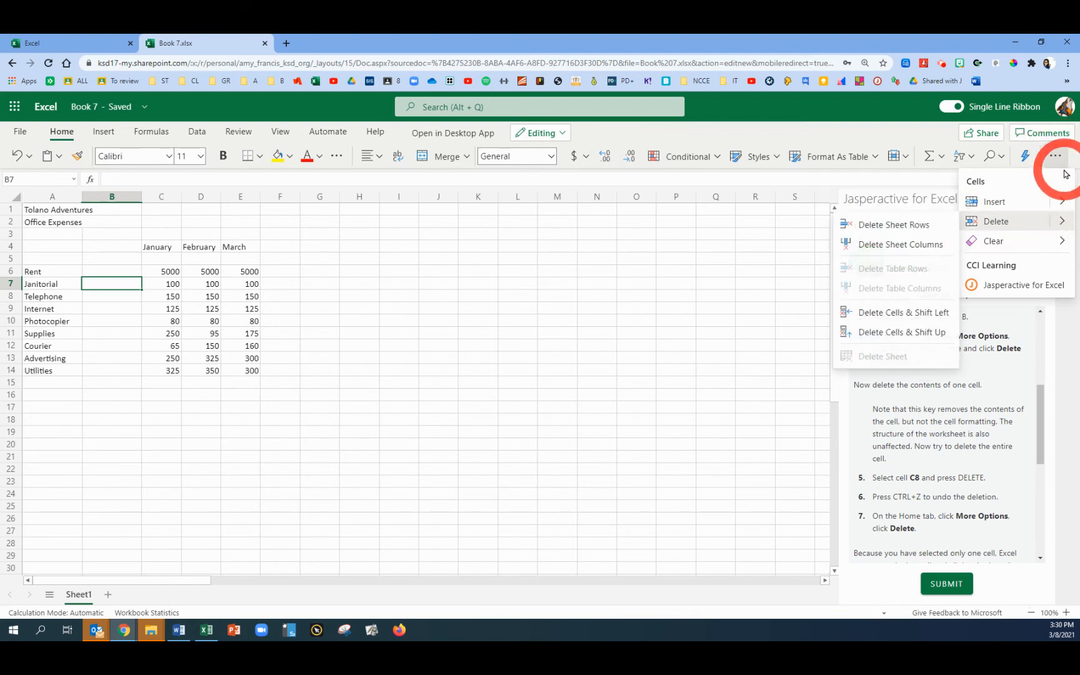
{"action": "left_click", "coordinate": [1056, 156]}
{"action": "left_click", "coordinate": [1056, 156]}
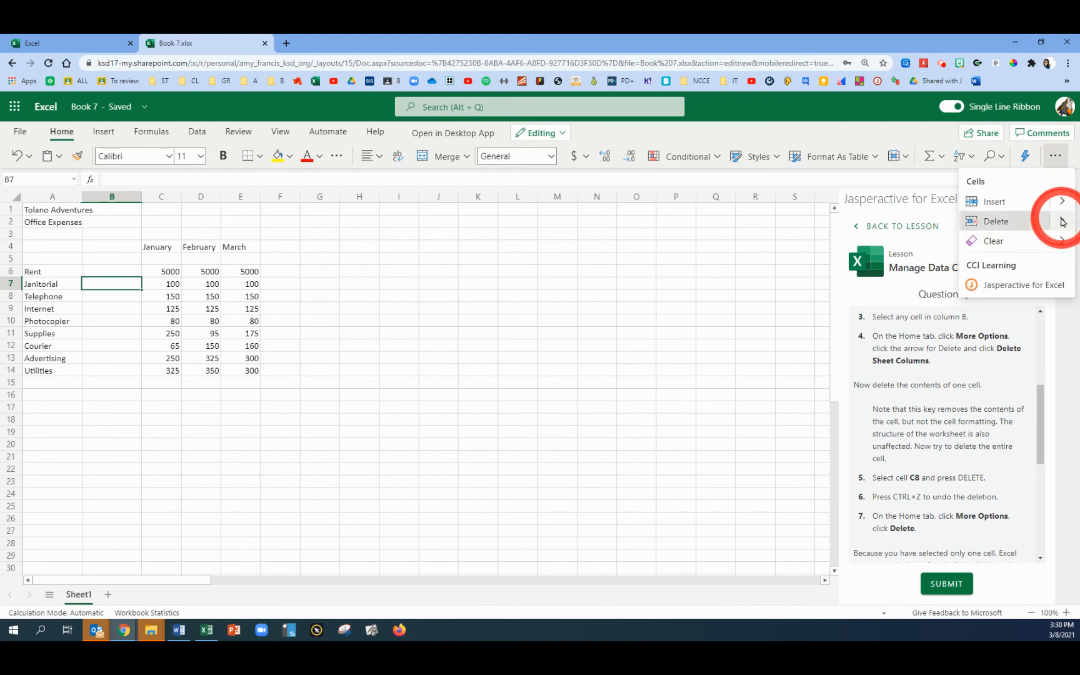
{"action": "left_click", "coordinate": [1062, 221]}
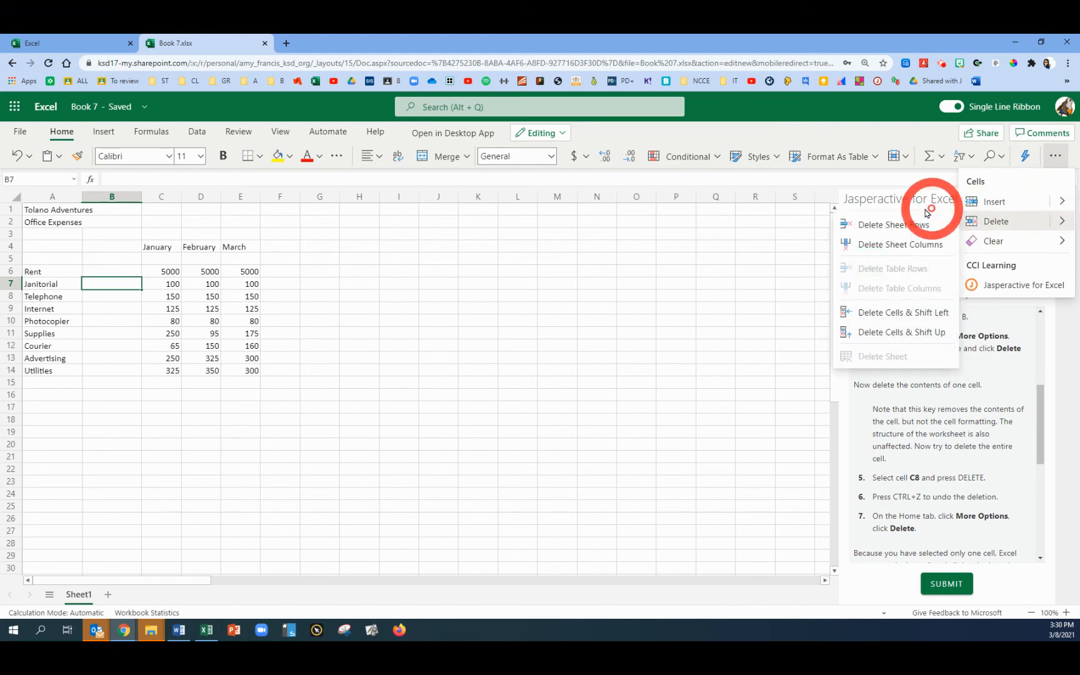
{"action": "left_click", "coordinate": [892, 246]}
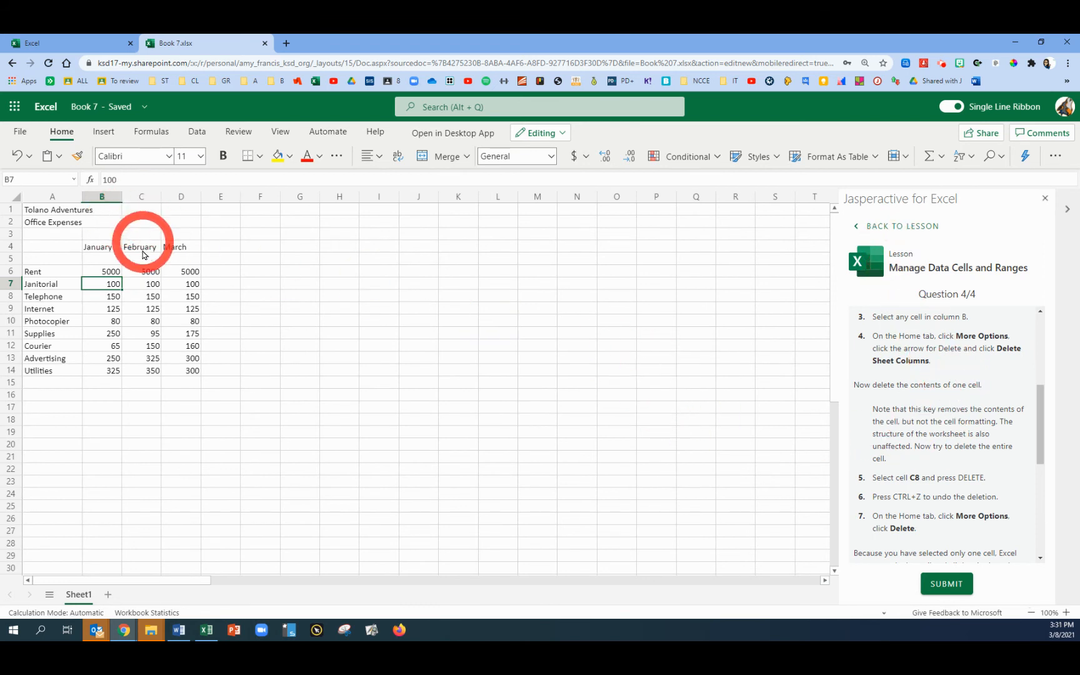
Clear the contents of cell C8, then undo the deletion
{"action": "left_click", "coordinate": [150, 297]}
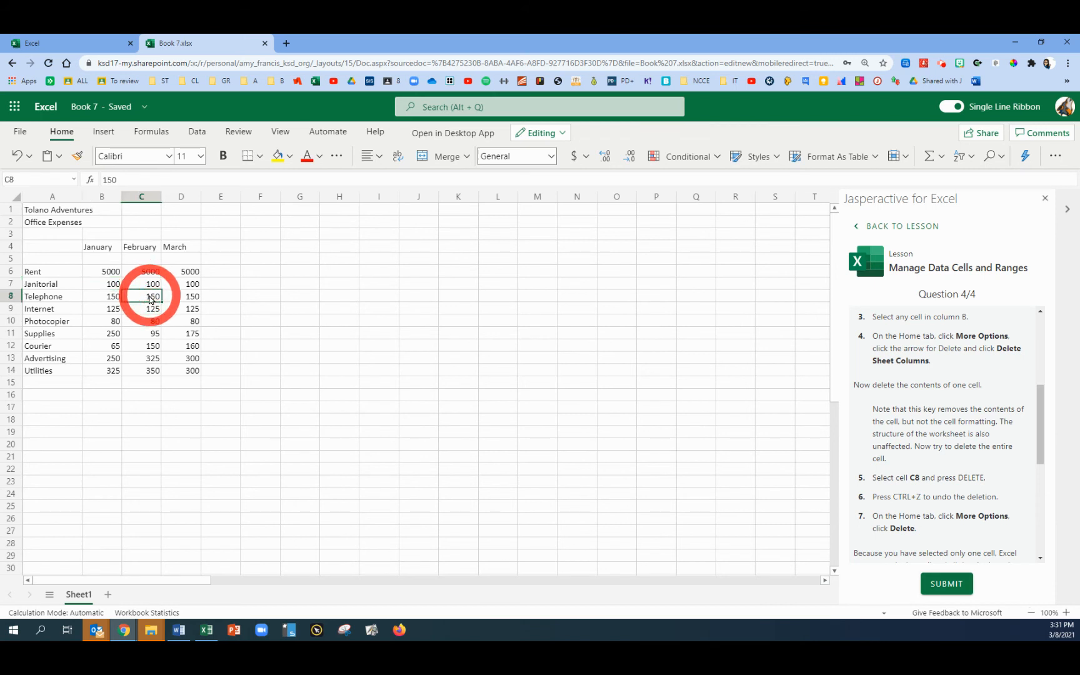
{"action": "key", "text": "BackSpace"}
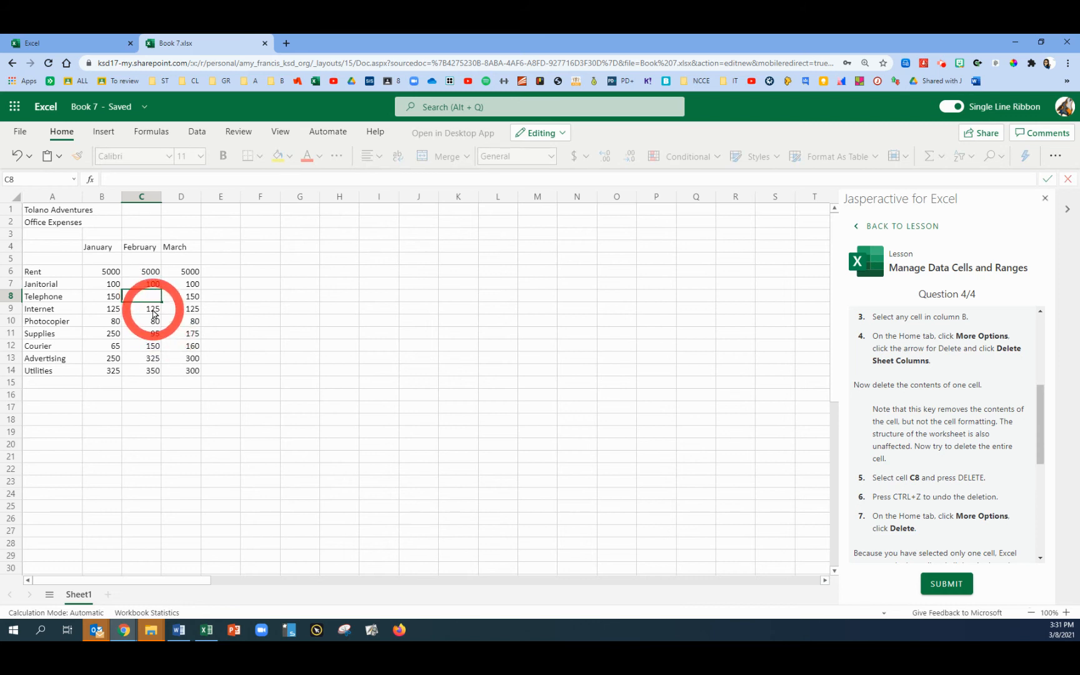
{"action": "left_click", "coordinate": [153, 310]}
{"action": "left_click", "coordinate": [152, 297]}
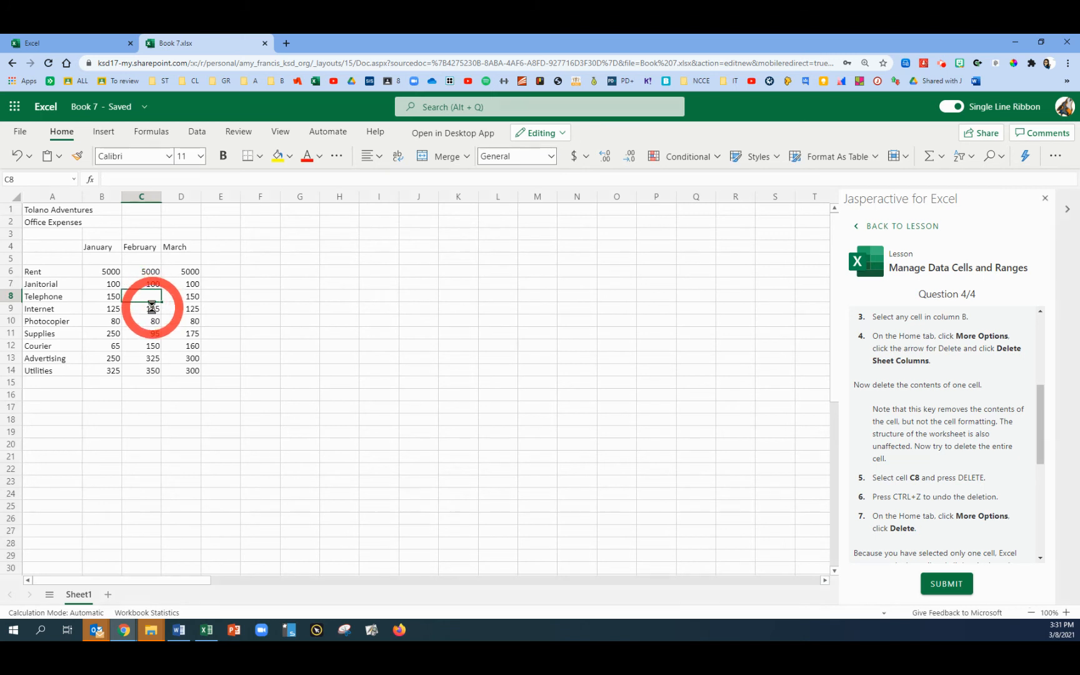
{"action": "key", "text": "ctrl+z"}
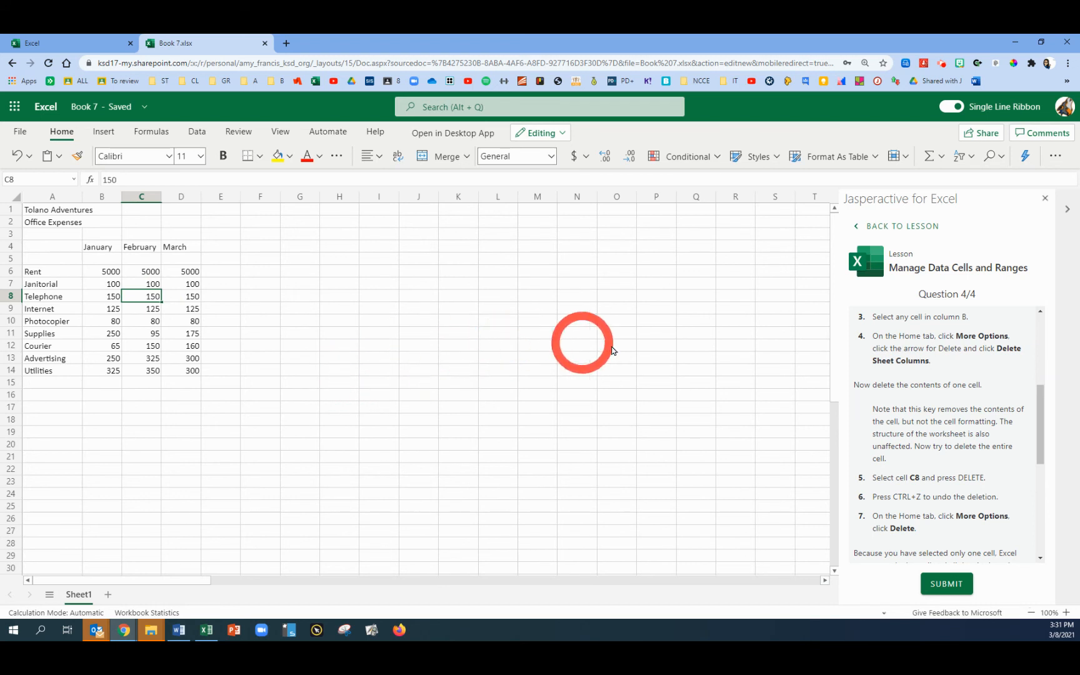
Delete cell C8 with the Delete command, then undo it
{"action": "left_click", "coordinate": [1056, 157]}
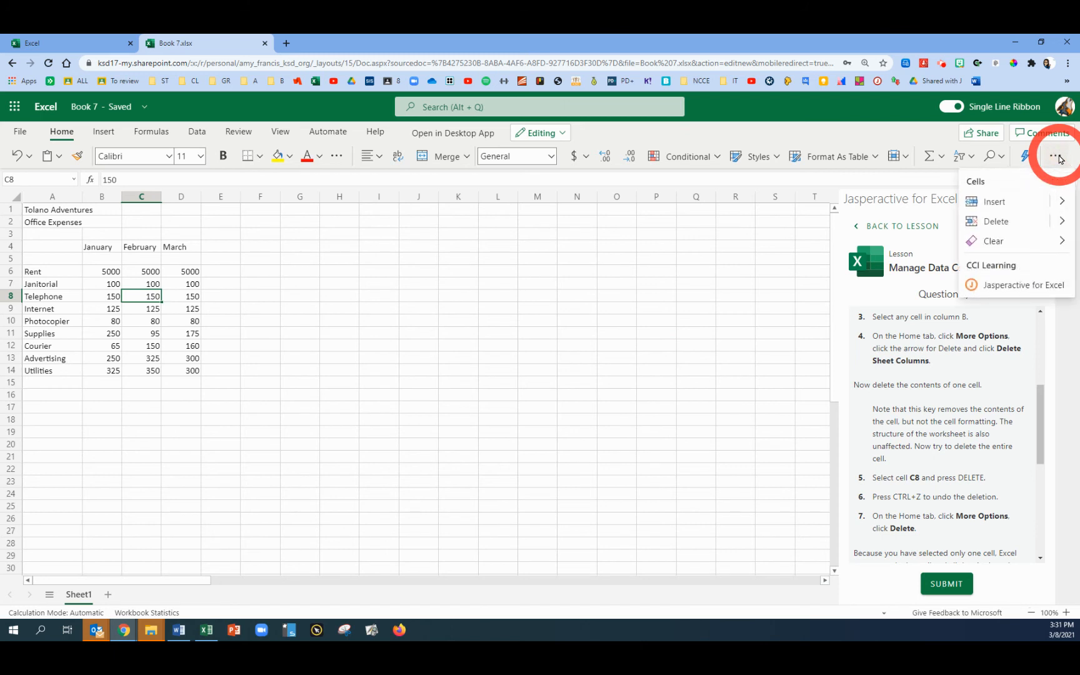
{"action": "left_click", "coordinate": [993, 221]}
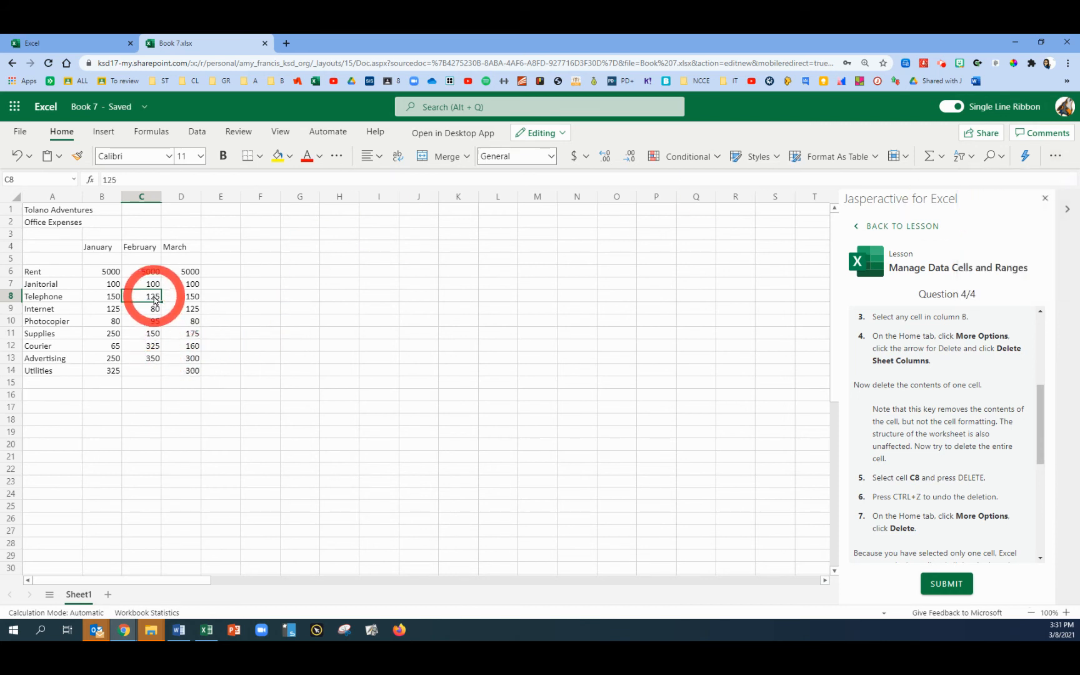
{"action": "scroll", "coordinate": [875, 417], "scroll_direction": "down", "scroll_amount": 4}
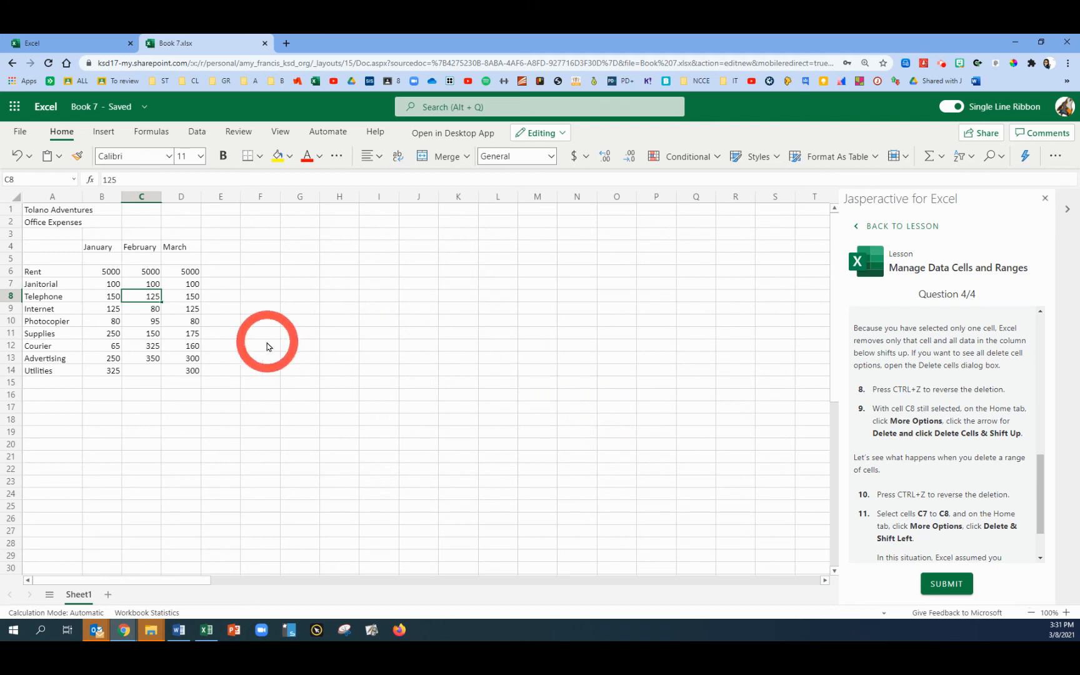
{"action": "key", "text": "ctrl+z"}
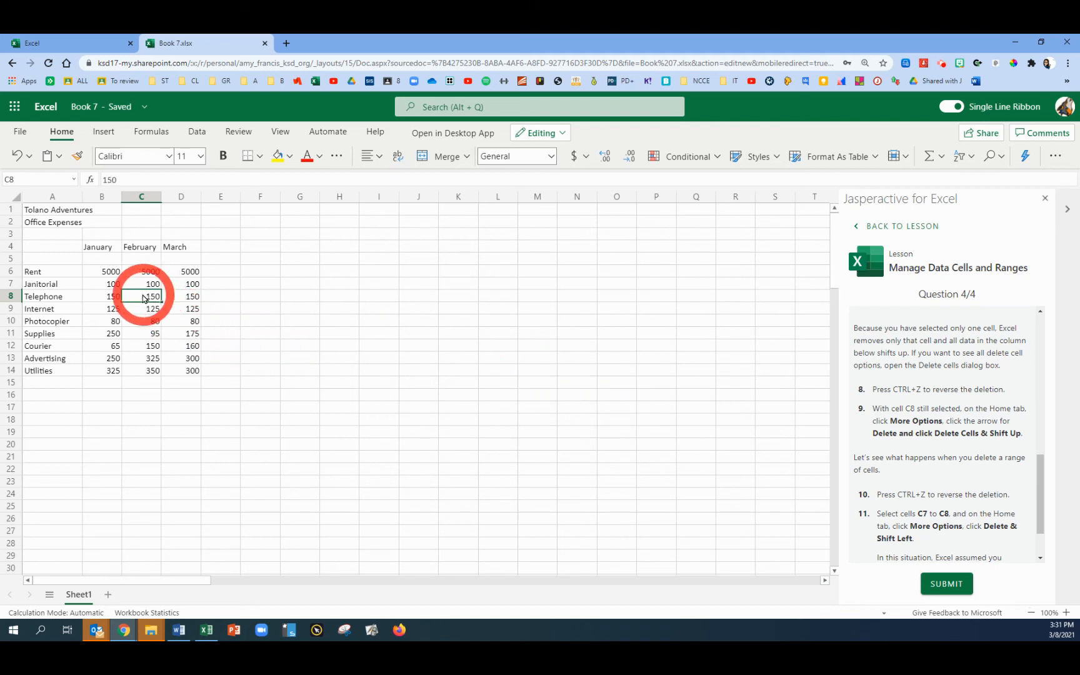
Delete cell C8 with Delete Cells & Shift Up, then undo the deletion
{"action": "left_click", "coordinate": [146, 300]}
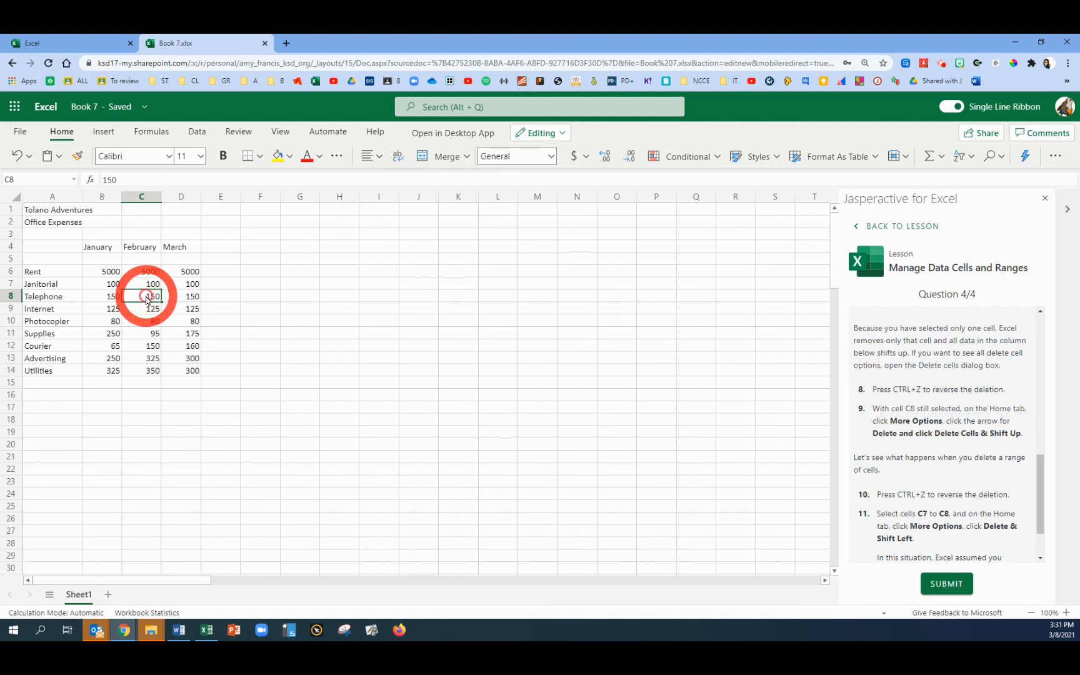
{"action": "left_click", "coordinate": [1055, 158]}
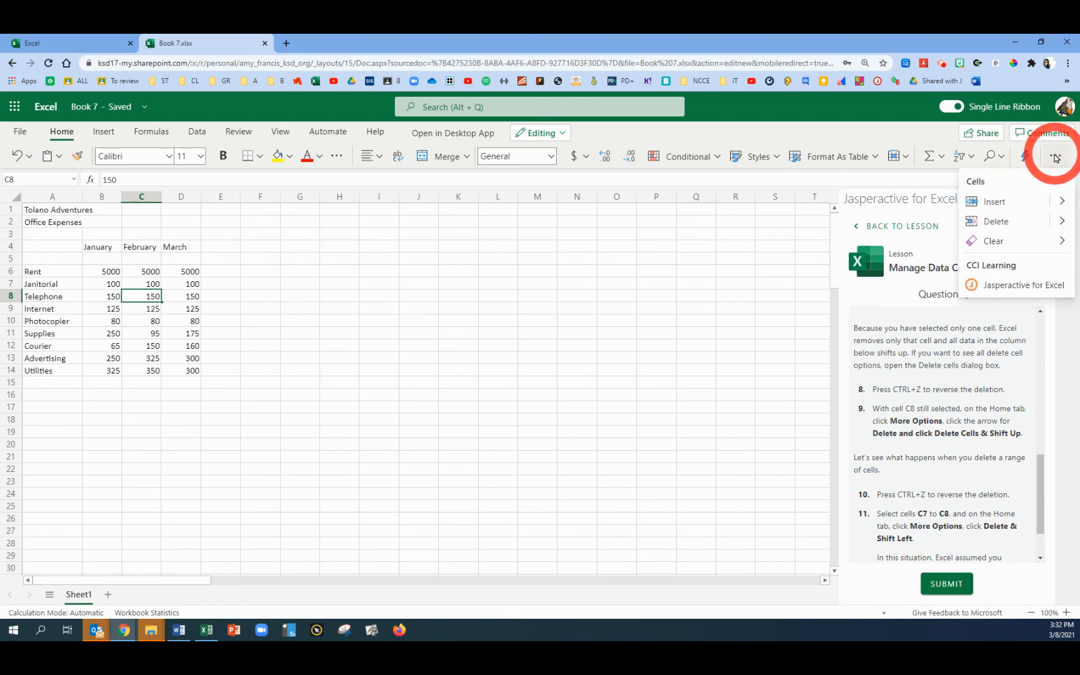
{"action": "left_click", "coordinate": [1062, 222]}
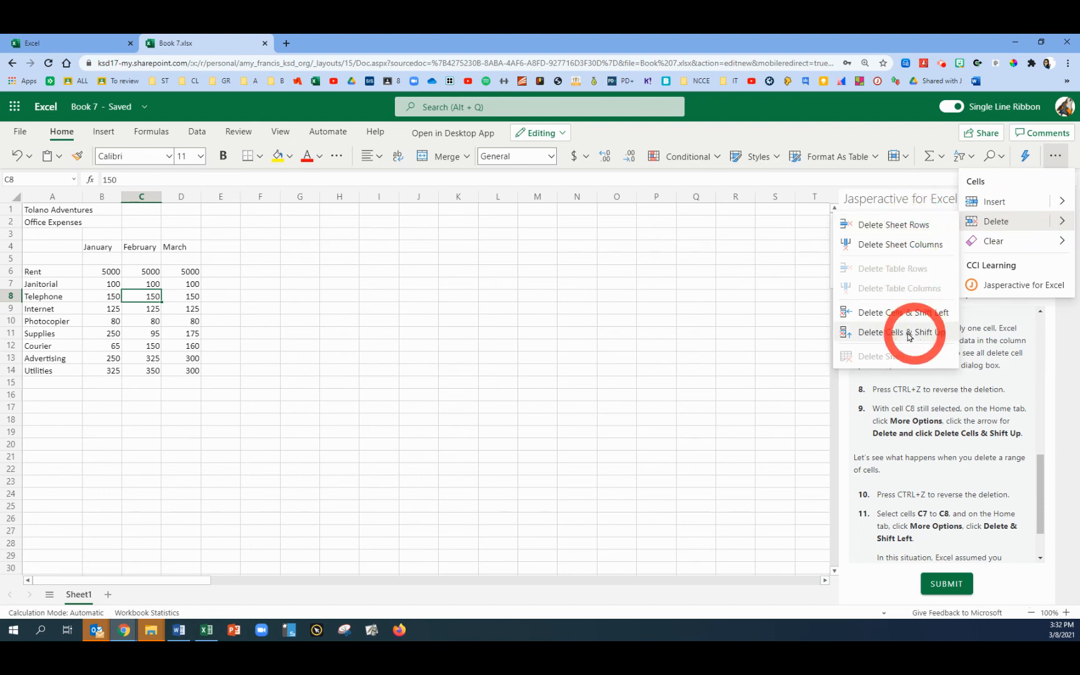
{"action": "left_click", "coordinate": [884, 336]}
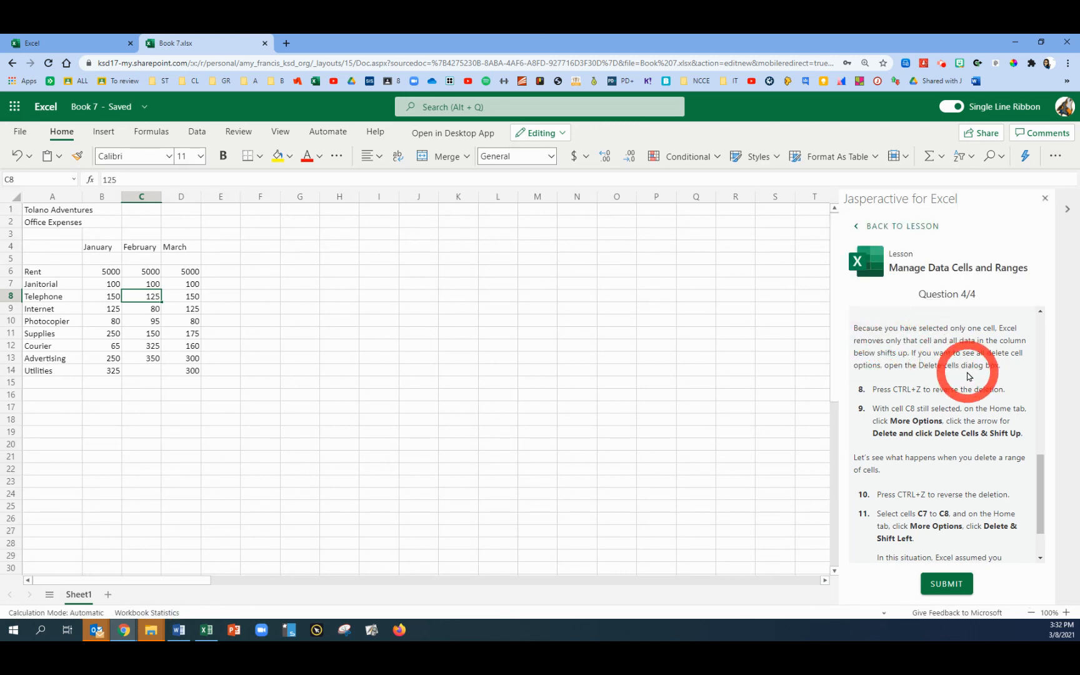
{"action": "scroll", "coordinate": [965, 366], "scroll_direction": "down", "scroll_amount": 1}
{"action": "key", "text": "ctrl+z"}
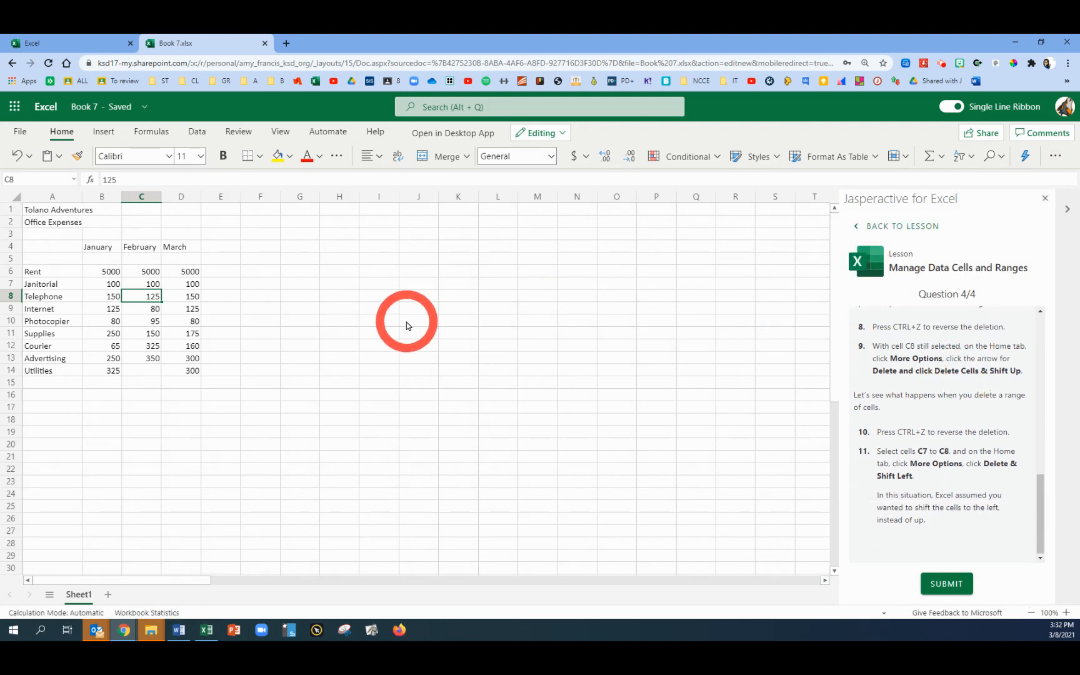
Delete cells C7 to C8 with Delete Cells & Shift Left
{"action": "left_click", "coordinate": [408, 322]}
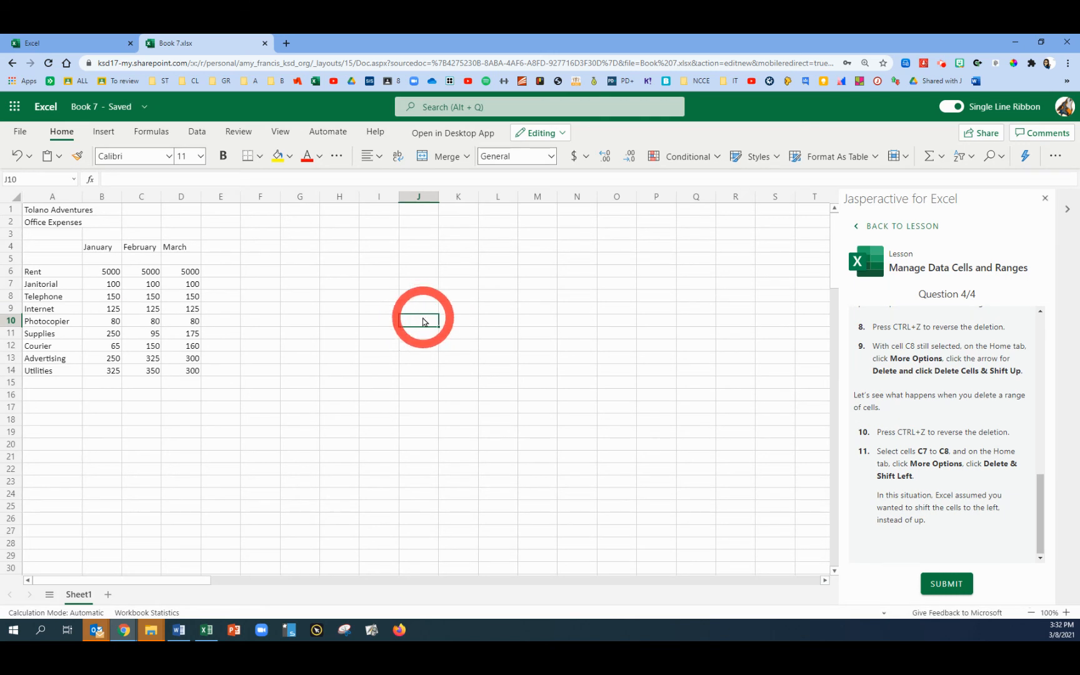
{"action": "left_click", "coordinate": [177, 297]}
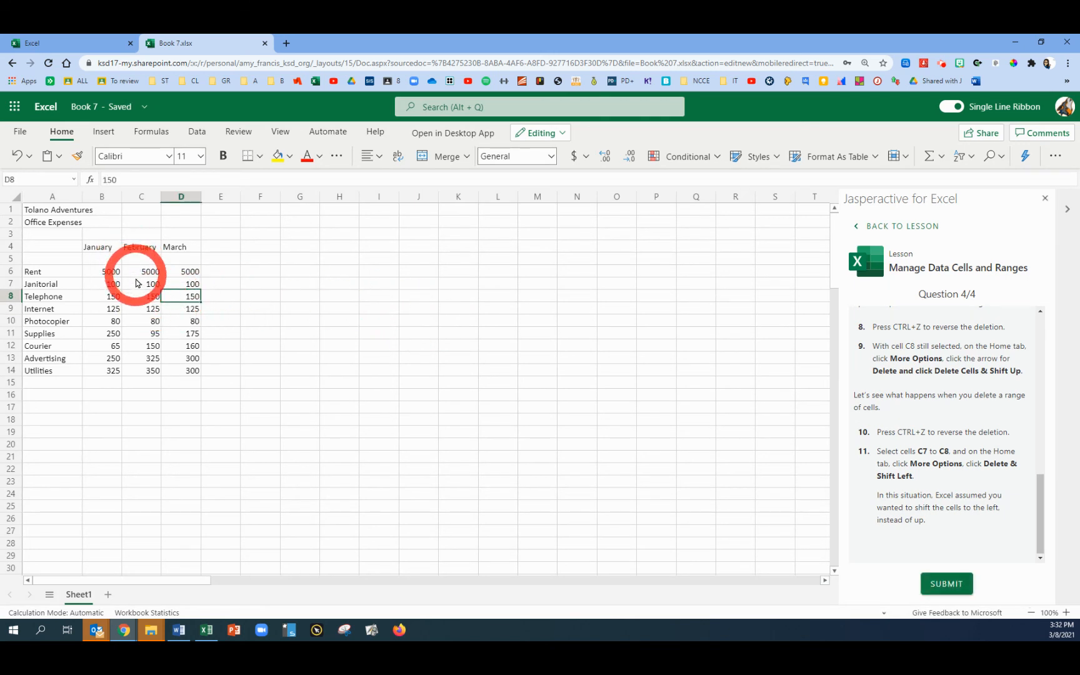
{"action": "left_click_drag", "start_coordinate": [143, 283], "coordinate": [143, 297]}
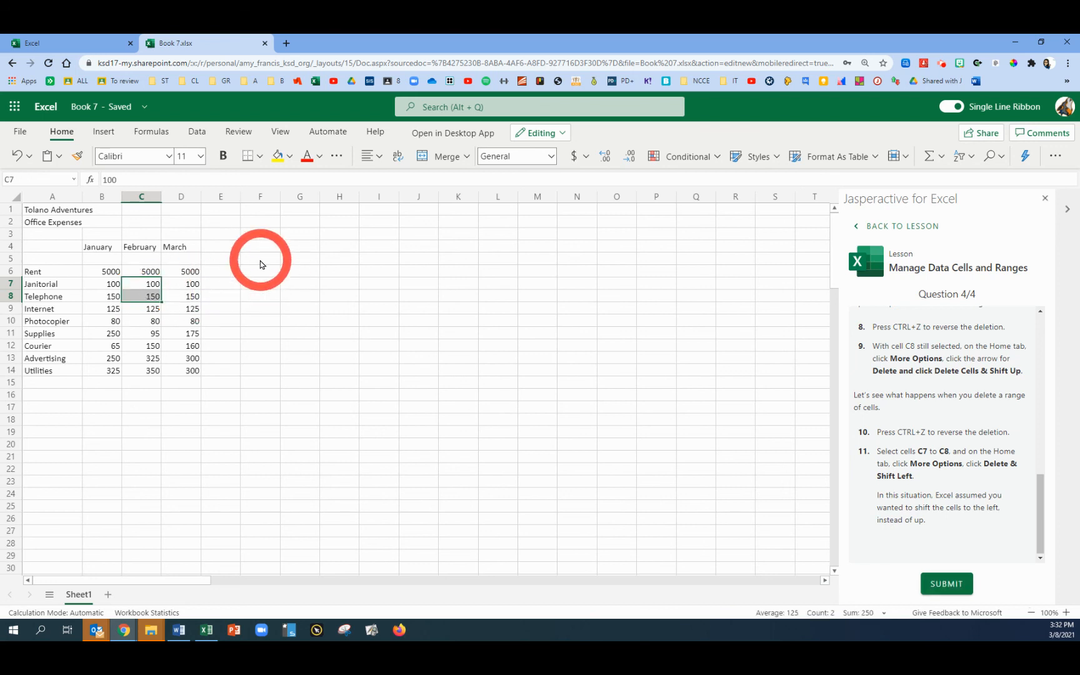
{"action": "left_click", "coordinate": [1057, 157]}
{"action": "left_click", "coordinate": [1063, 221]}
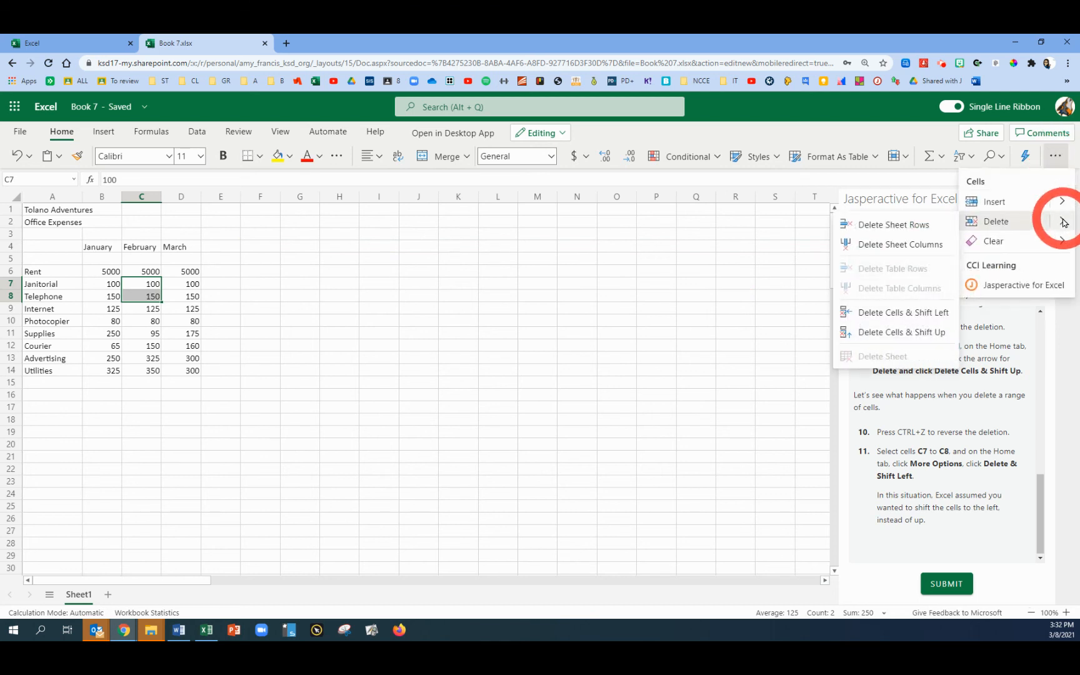
{"action": "left_click", "coordinate": [936, 317]}
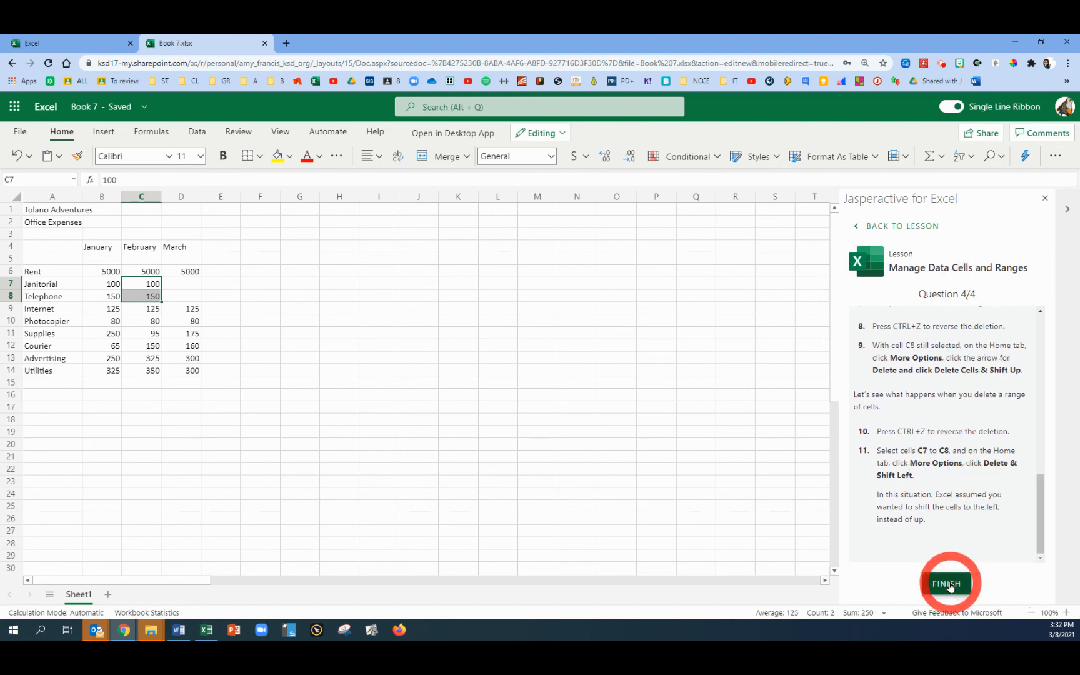
Finish the lesson and close the results page
{"action": "left_click", "coordinate": [951, 586]}
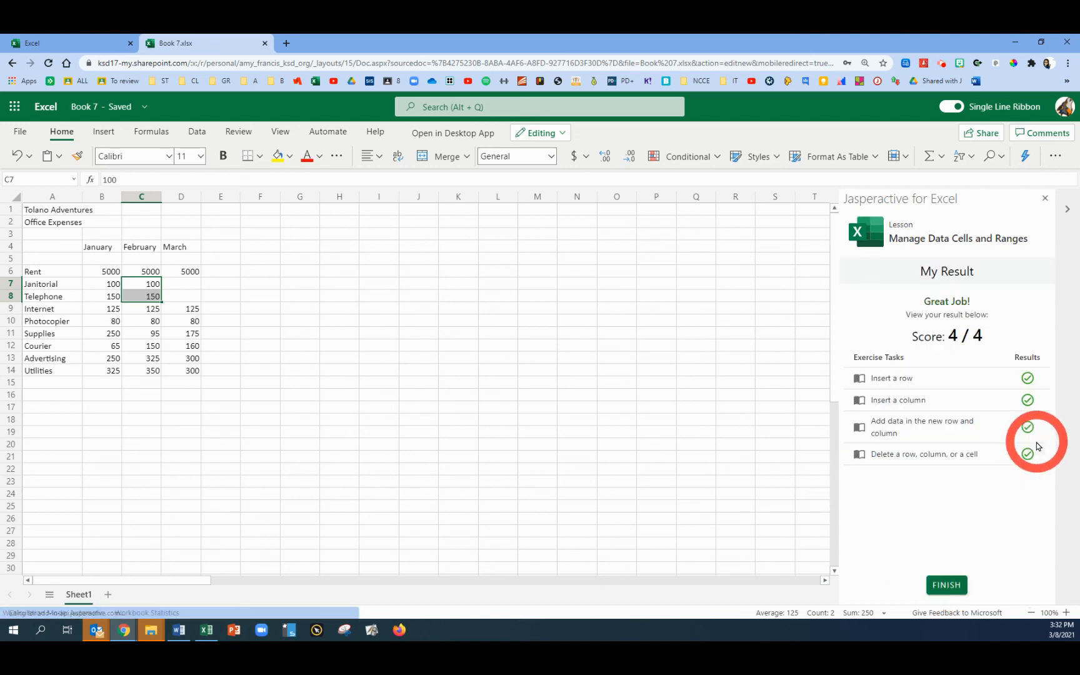
{"action": "left_click", "coordinate": [951, 584]}
{"action": "left_click", "coordinate": [946, 499]}
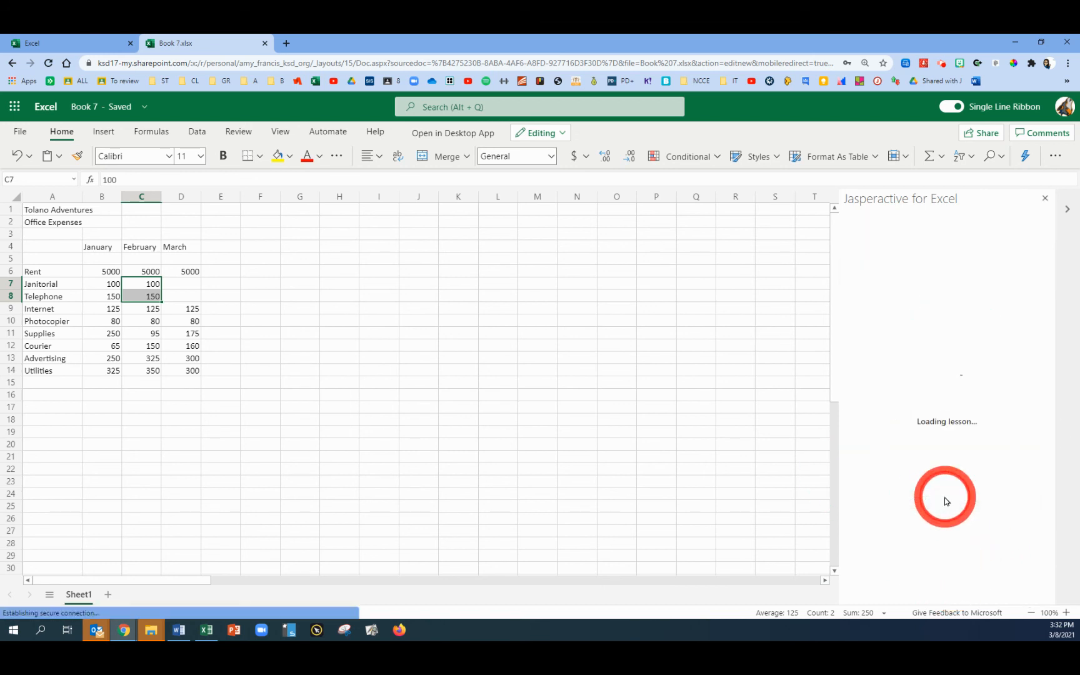